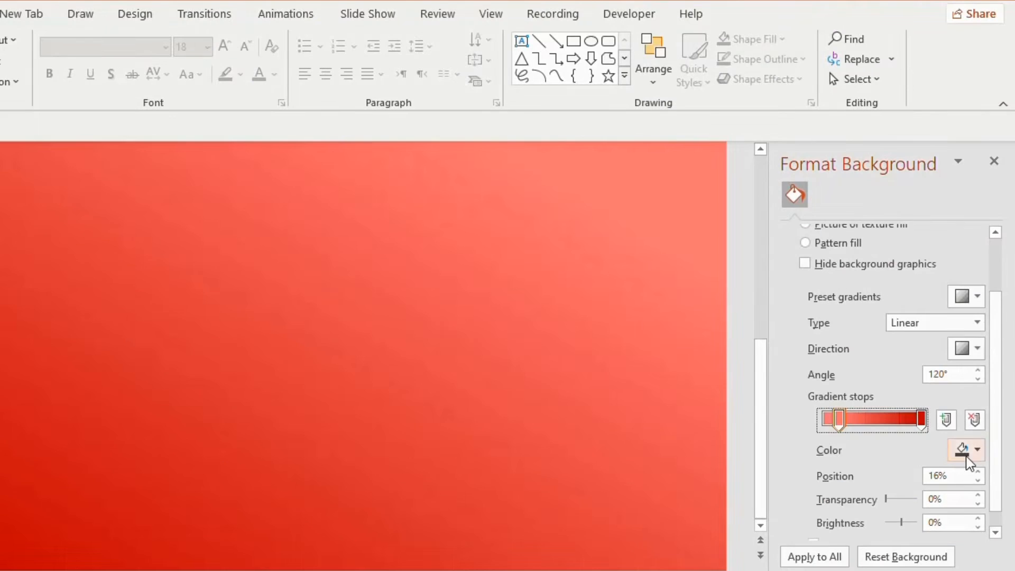
# - Recolor the background gradient's stops, making the 16% stop near-white grey and the end stop a darker grey with -25% brightness
pyautogui.click(977, 450)
pyautogui.click(871, 240)
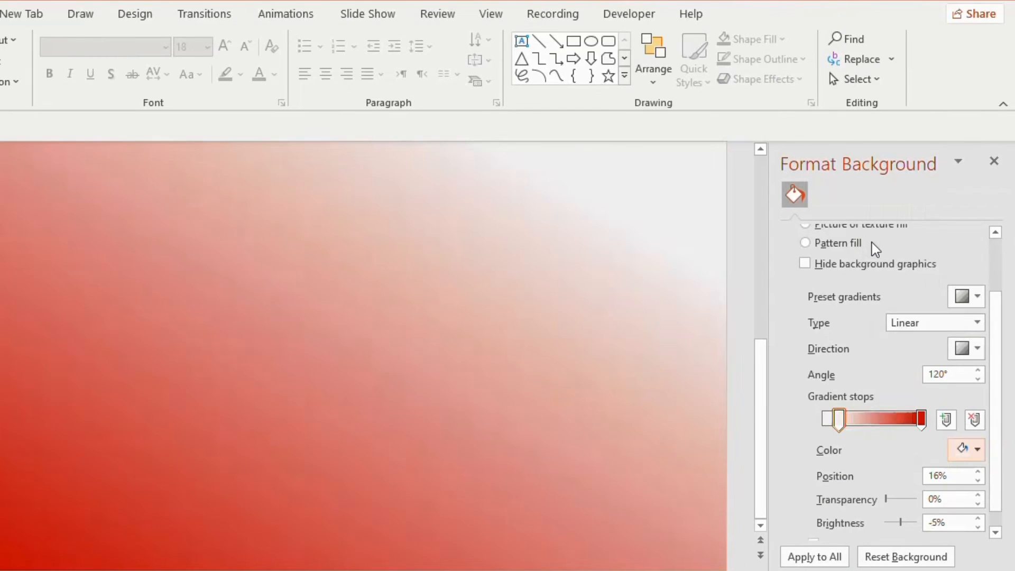
pyautogui.click(920, 419)
pyautogui.click(977, 450)
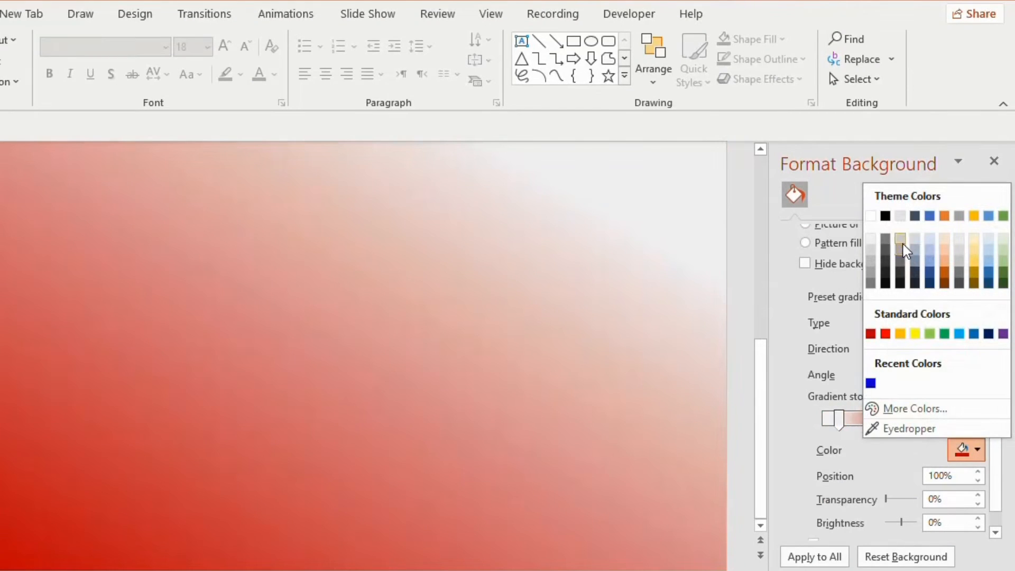
pyautogui.click(901, 248)
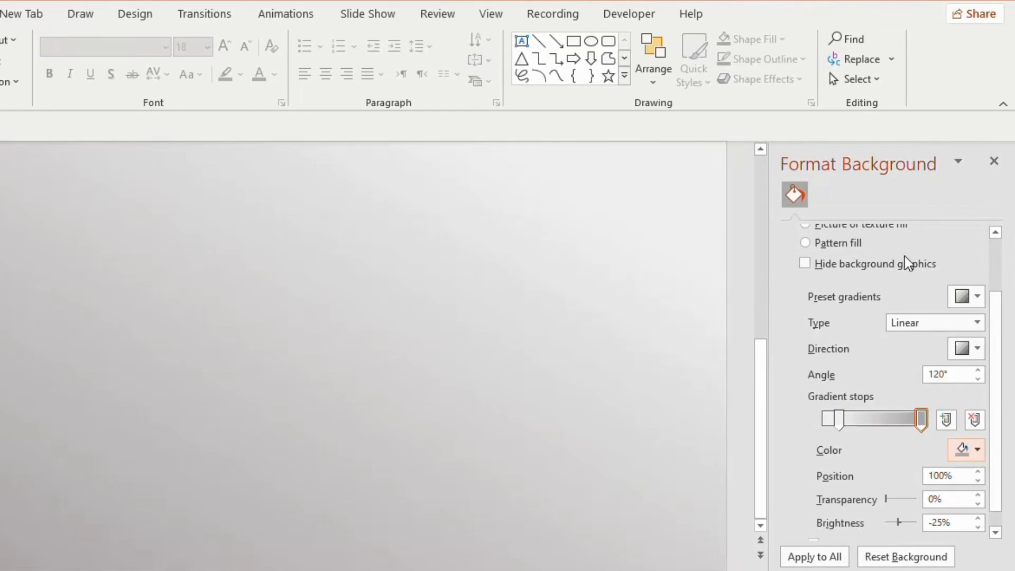
# - Change the background gradient to the Radial type radiating from the center of the slide
pyautogui.click(977, 324)
pyautogui.click(930, 358)
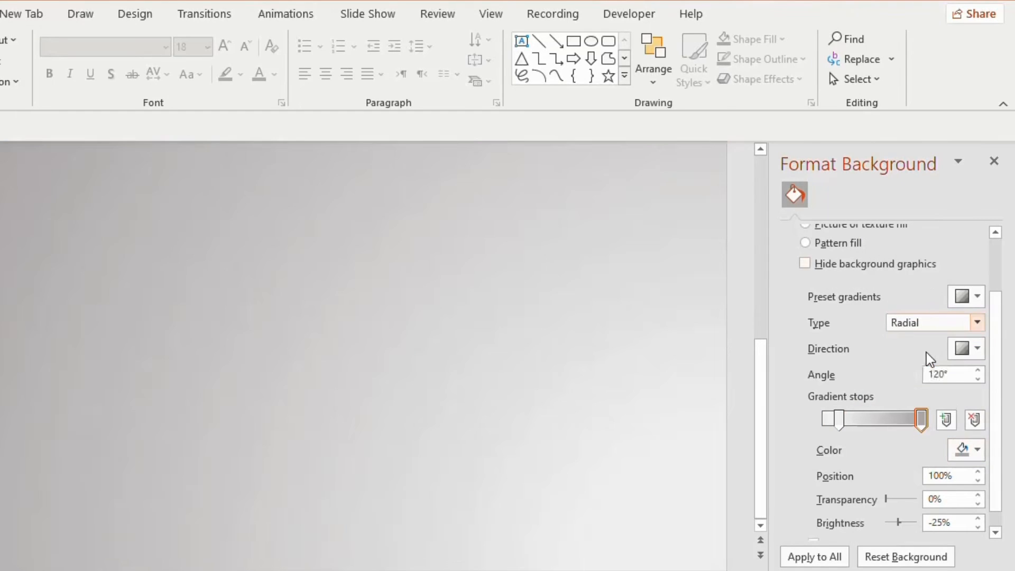
pyautogui.click(977, 350)
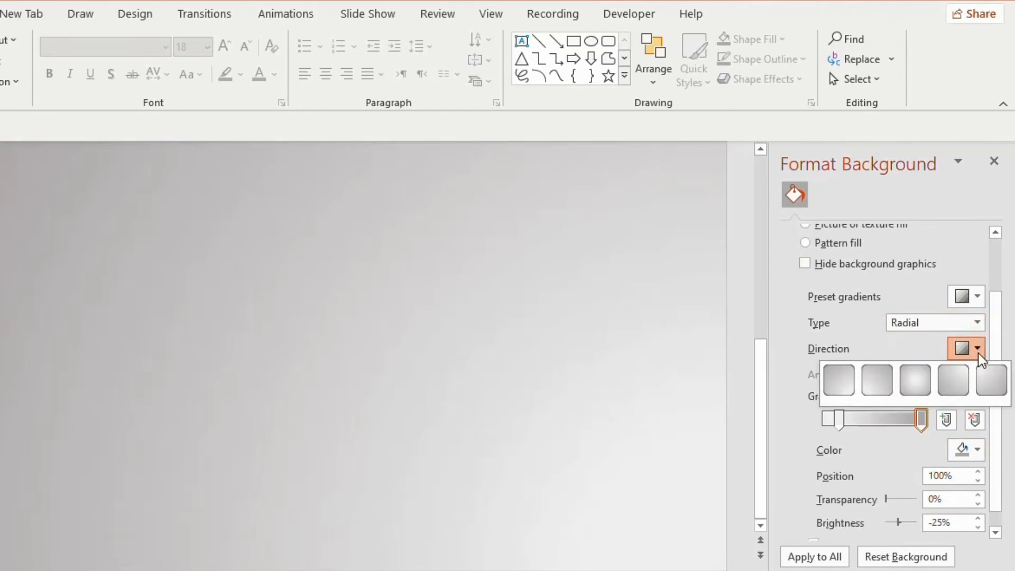
pyautogui.click(916, 382)
# - Draw a rounded rectangle about 5" wide and 1.97" high near the slide's upper left and remove its outline
pyautogui.click(610, 45)
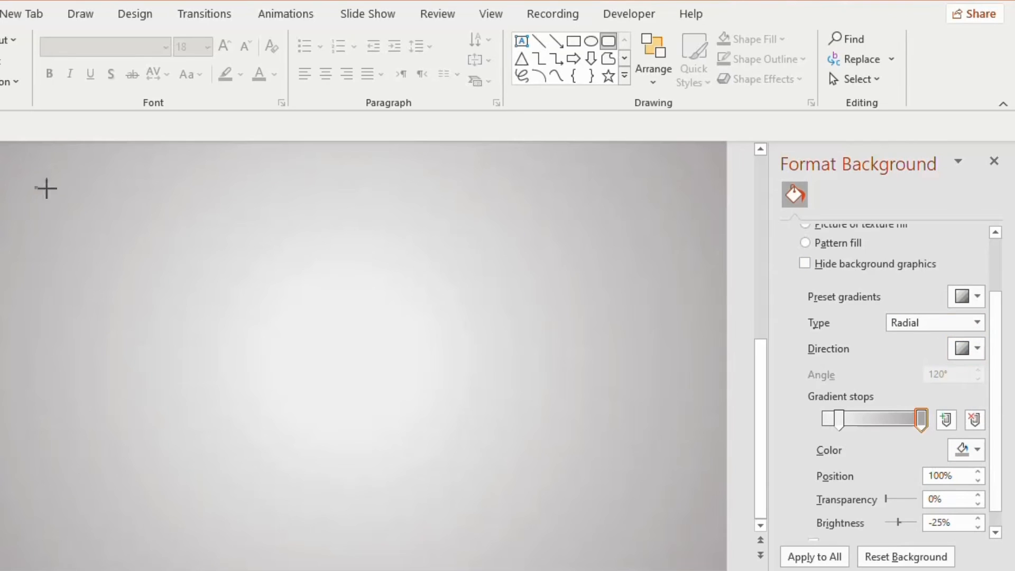
pyautogui.moveTo(35, 186); pyautogui.dragTo(322, 297)
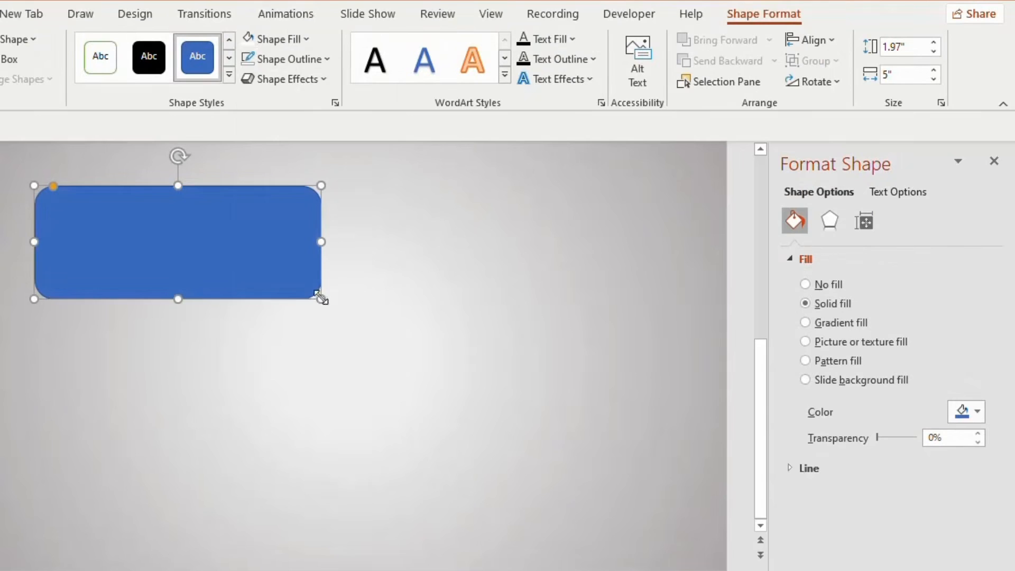
pyautogui.click(276, 61)
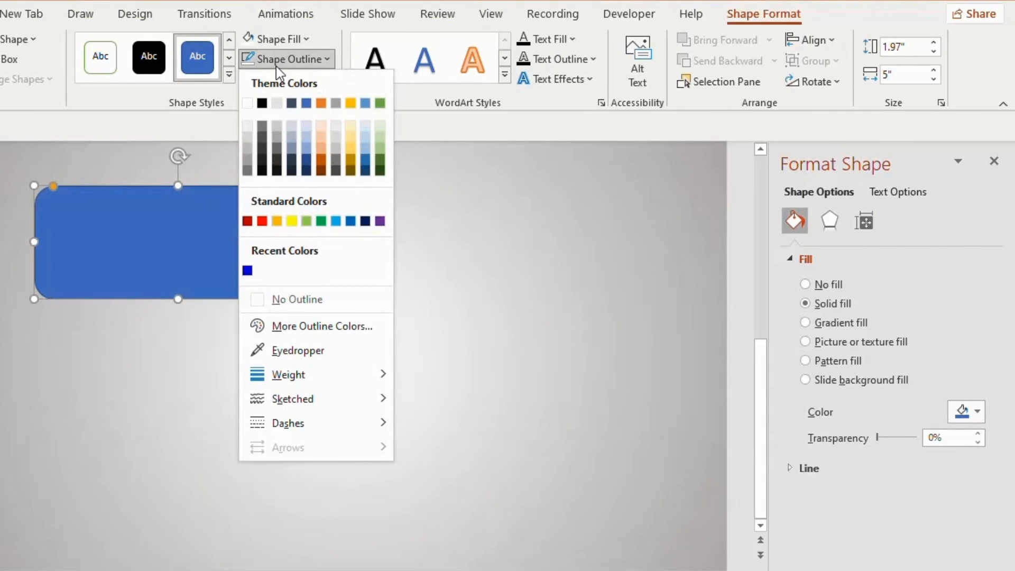
pyautogui.click(259, 301)
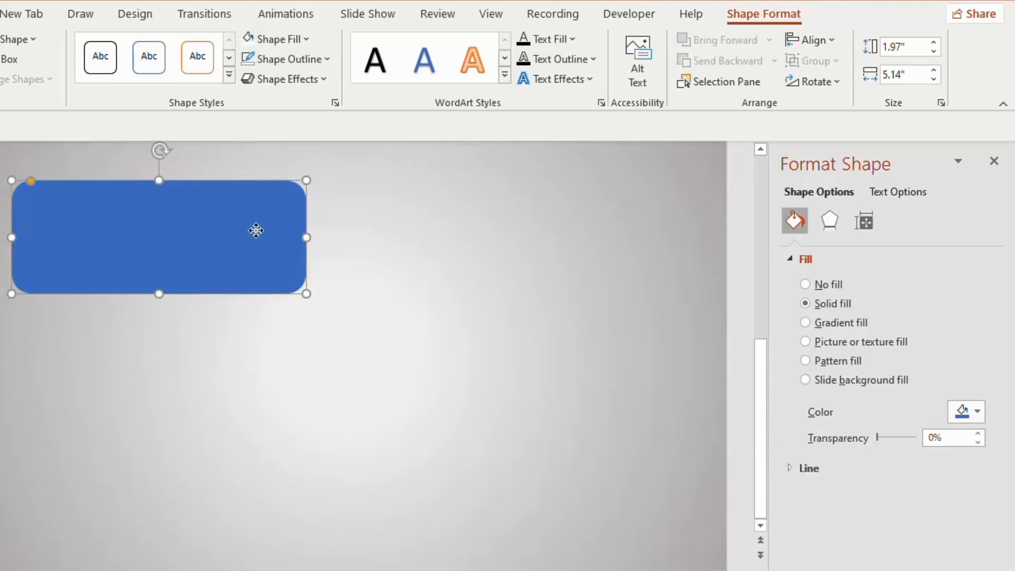
# - Make two copies of the blue rounded rectangle and place them one above the other in the slide's lower right area
pyautogui.keyDown('ctrl'); pyautogui.moveTo(256, 230); pyautogui.dragTo(399, 421); pyautogui.keyUp('ctrl')
pyautogui.hotkey('ctrl', 'd')
pyautogui.click(367, 286)
pyautogui.moveTo(367, 285); pyautogui.dragTo(522, 326)
# - Fill the upper copy with orange, move it over the lower blue copy, and set its transparency to about 26%
pyautogui.click(288, 39)
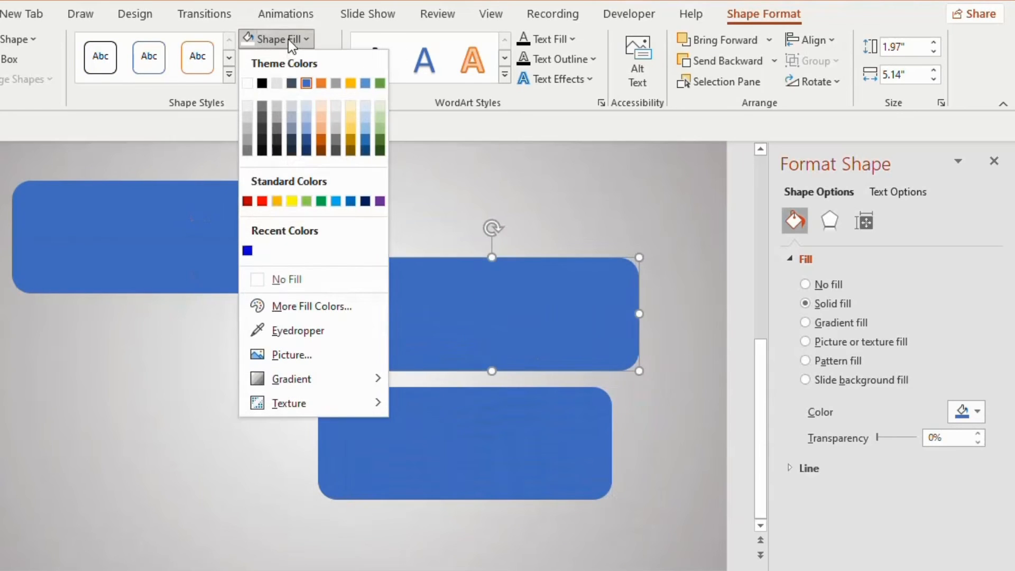
pyautogui.click(277, 201)
pyautogui.moveTo(430, 265); pyautogui.dragTo(416, 301)
pyautogui.moveTo(450, 330); pyautogui.dragTo(452, 364)
pyautogui.moveTo(877, 438); pyautogui.dragTo(886, 437)
# - Resize the orange rectangle to about 6.14" wide and 1.41" high, and tilt it slightly counterclockwise across the blue copy's upper part
pyautogui.moveTo(465, 425); pyautogui.dragTo(462, 401)
pyautogui.moveTo(317, 380); pyautogui.dragTo(290, 379)
pyautogui.moveTo(612, 380); pyautogui.dragTo(642, 381)
pyautogui.moveTo(466, 311)
pyautogui.mouseDown()
pyautogui.moveTo(455, 298)
pyautogui.moveTo(457, 311)
pyautogui.mouseUp()
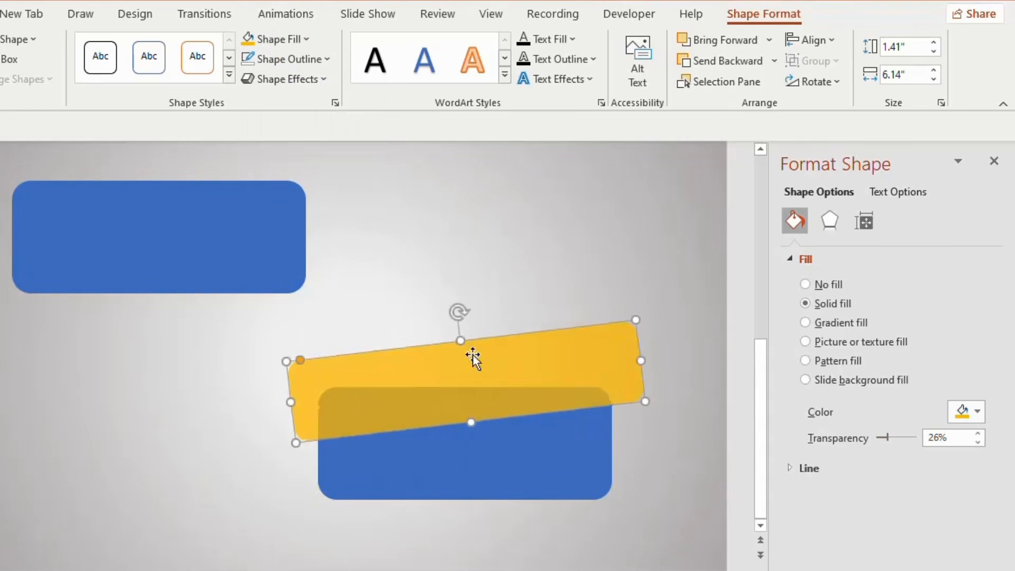
# - Intersect the tilted orange rectangle with the blue copy beneath it and set the resulting wedge's transparency to 0%
pyautogui.keyDown('shift'); pyautogui.click(559, 450); pyautogui.keyUp('shift')
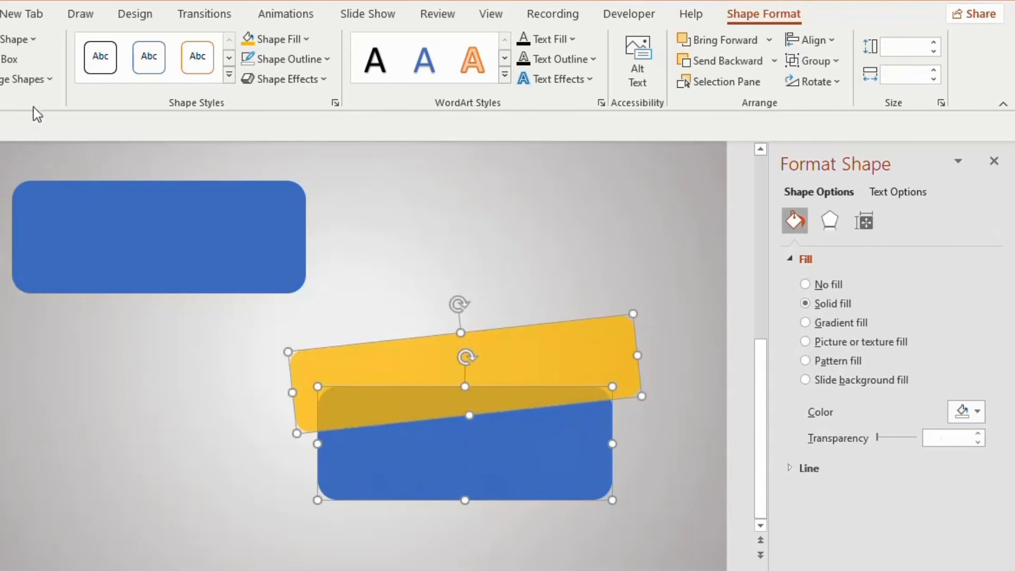
pyautogui.click(30, 80)
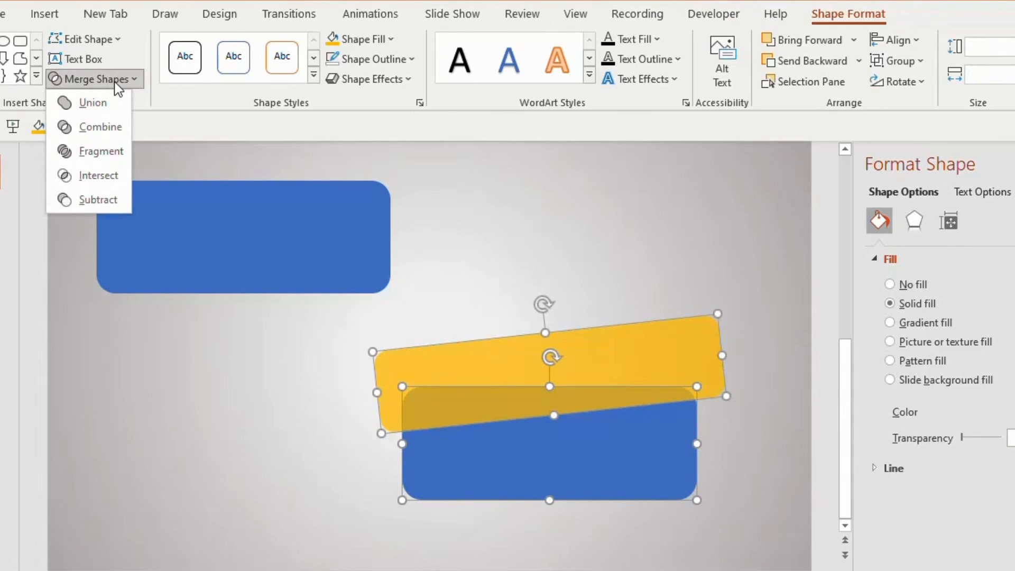
pyautogui.click(101, 186)
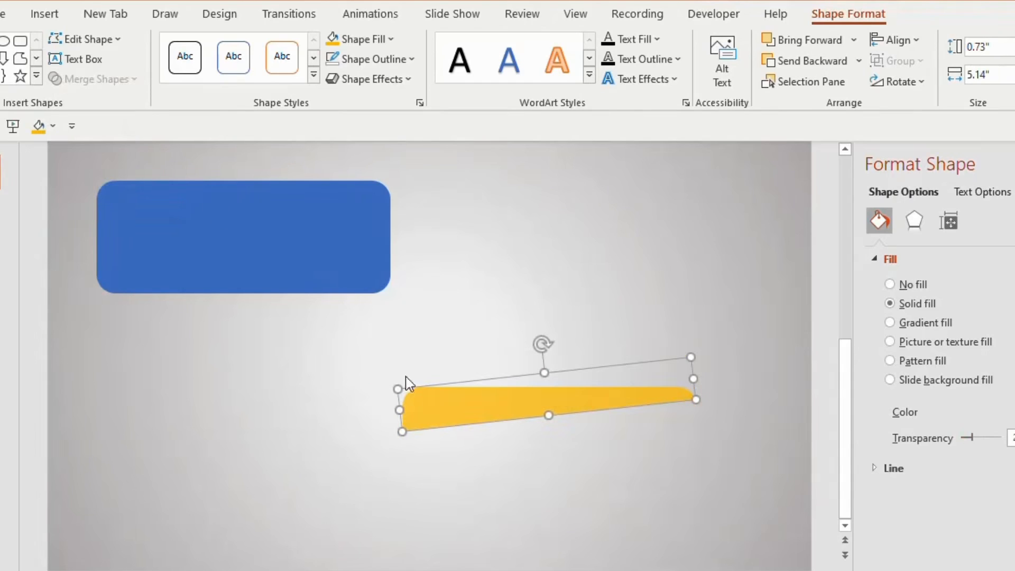
pyautogui.moveTo(967, 437); pyautogui.dragTo(953, 445)
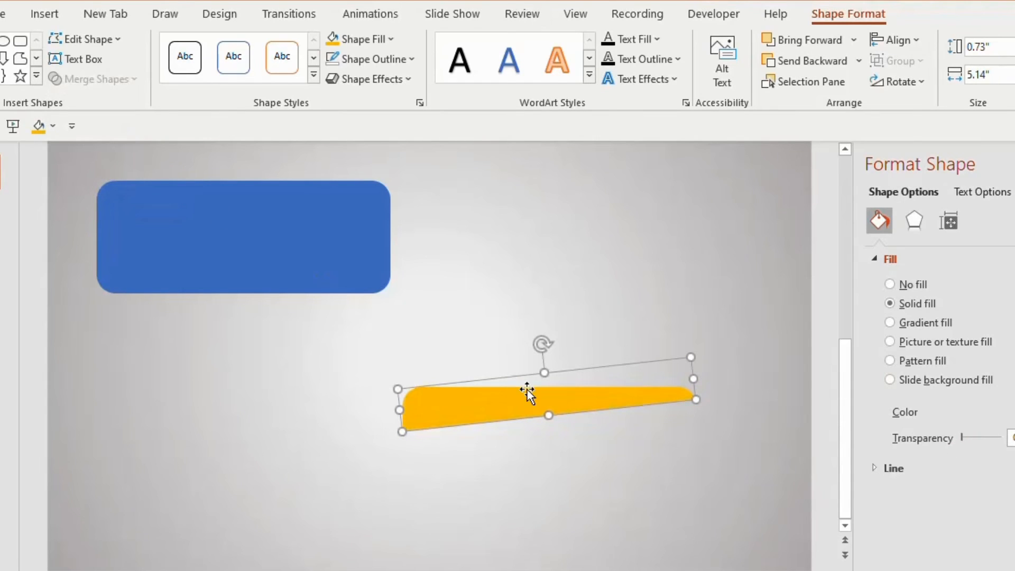
# - Duplicate the orange wedge, place the copy below the original, and flip the copy vertically
pyautogui.moveTo(527, 391); pyautogui.dragTo(546, 474)
pyautogui.click(899, 79)
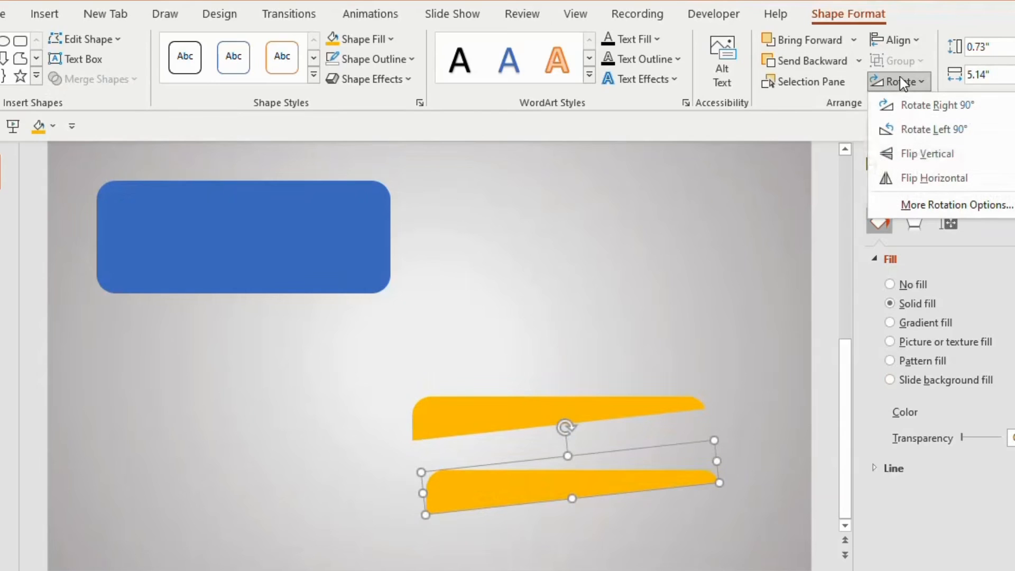
pyautogui.click(917, 155)
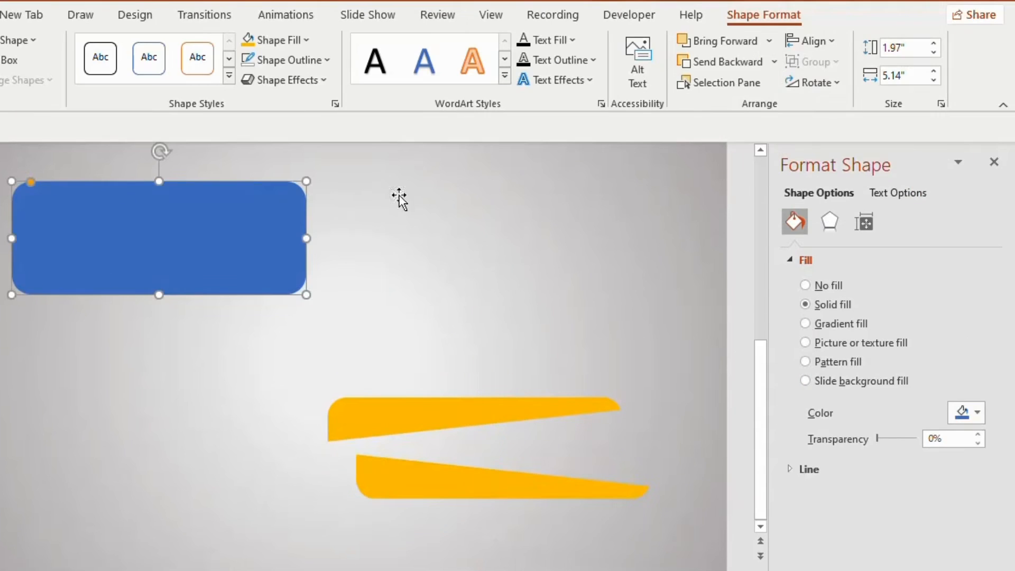
# - Give the remaining blue rectangle a linear gradient fill from medium blue to the recently used deep blue at a 250° angle
pyautogui.click(805, 323)
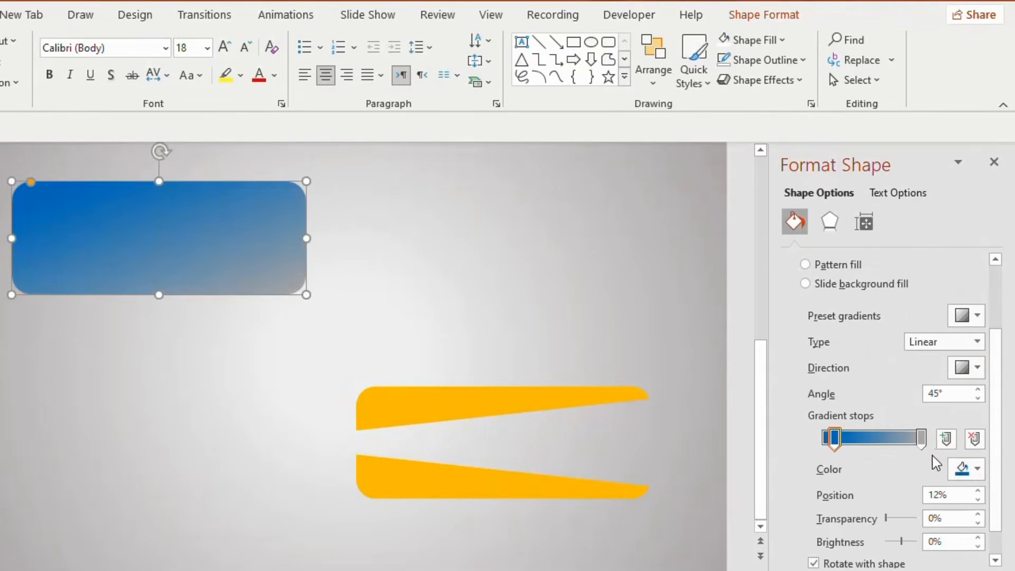
pyautogui.click(922, 440)
pyautogui.click(977, 470)
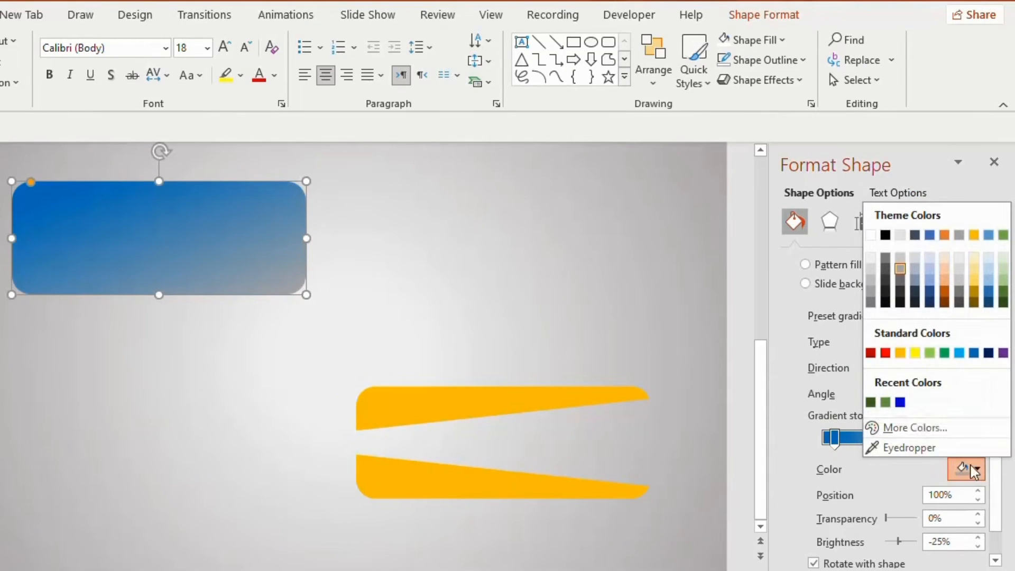
pyautogui.click(900, 403)
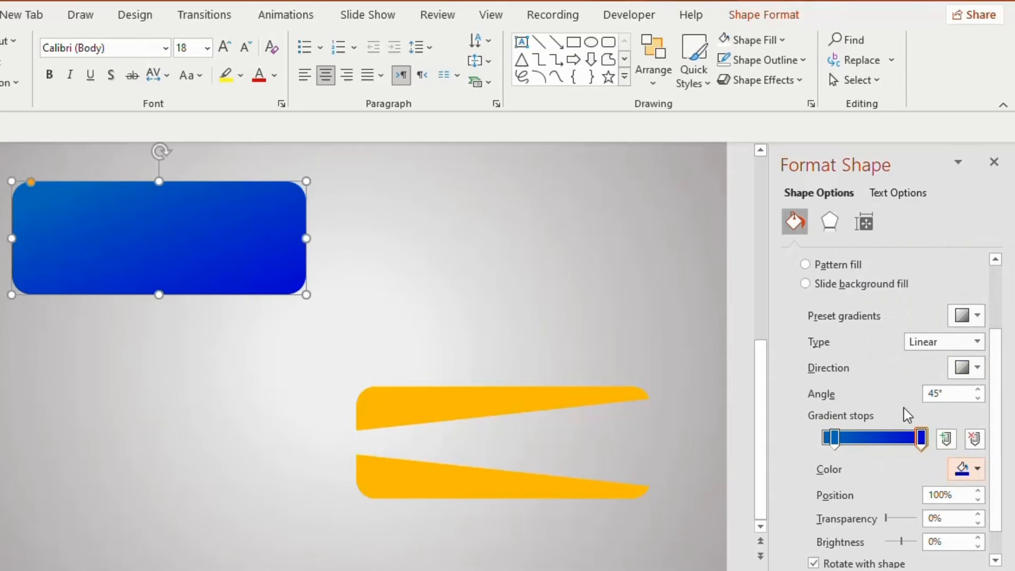
pyautogui.click(966, 367)
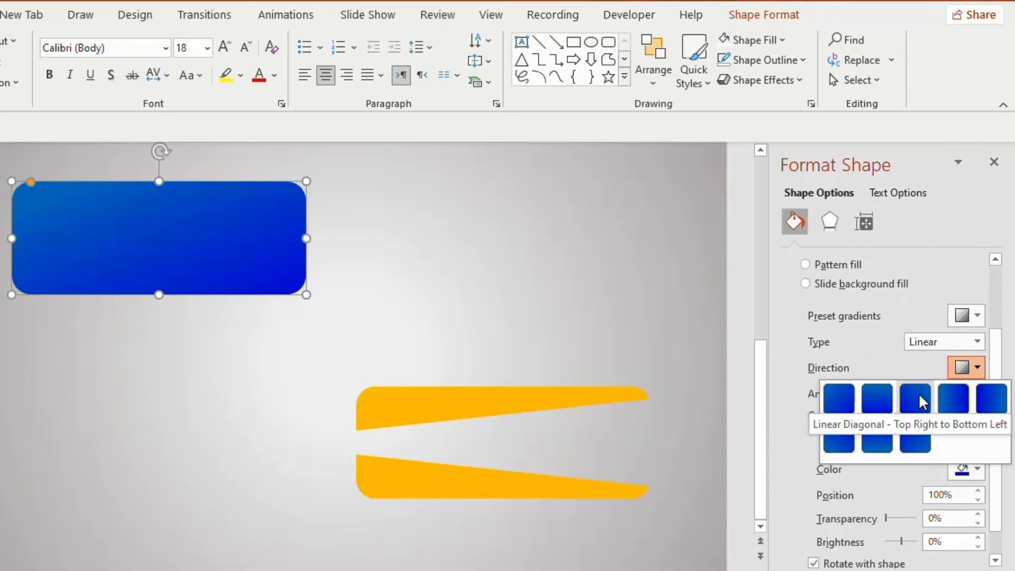
pyautogui.click(906, 399)
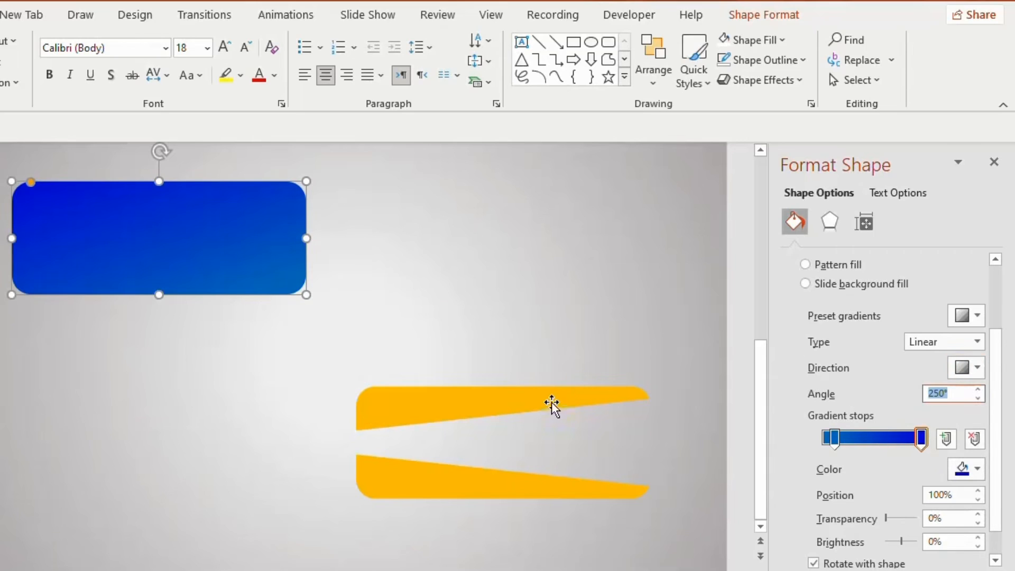
# - Move the upper orange wedge onto the blue rectangle's top edge, fill it white, and set its transparency to about 66%
pyautogui.moveTo(551, 402); pyautogui.dragTo(209, 195)
pyautogui.click(770, 15)
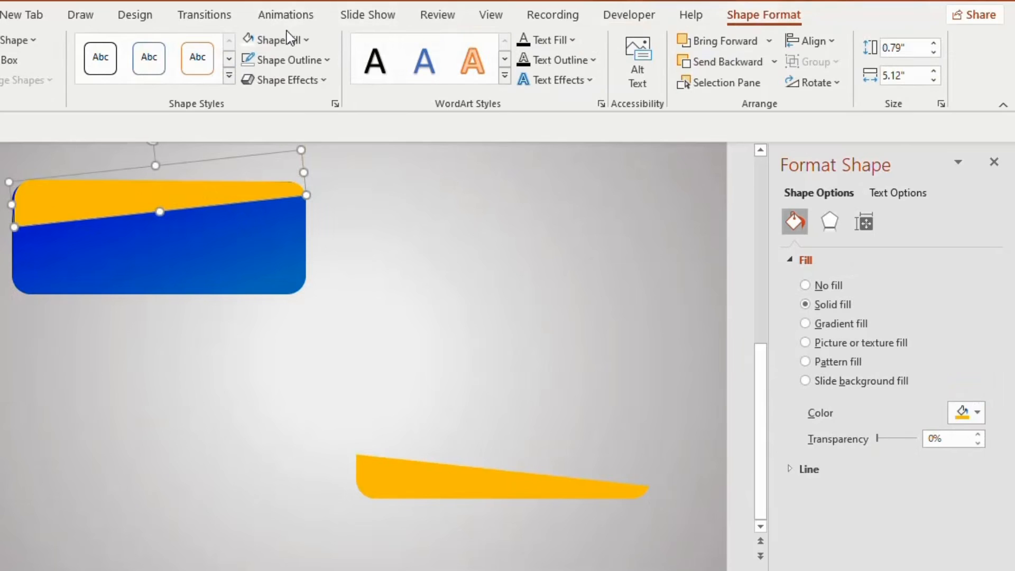
pyautogui.click(293, 42)
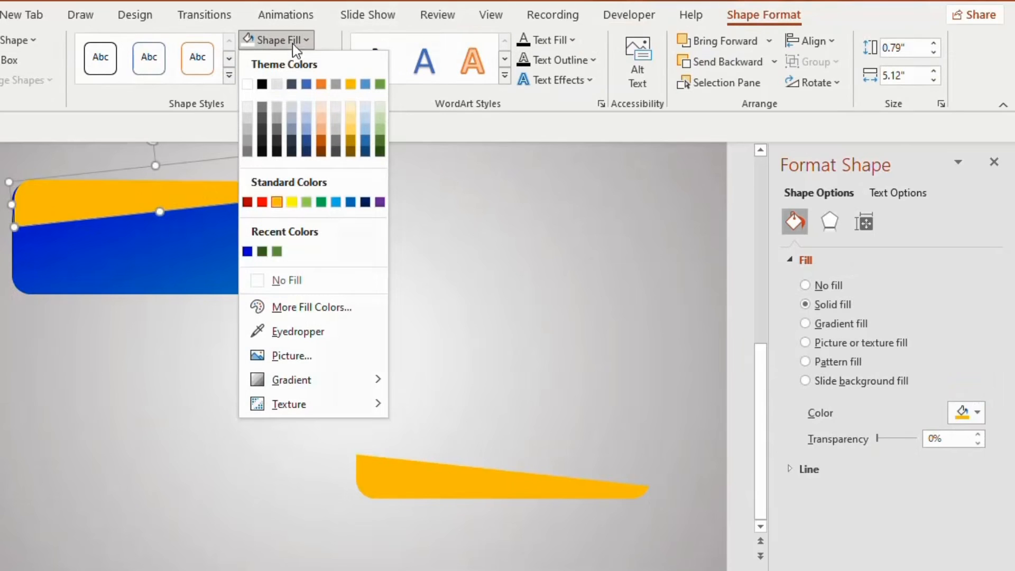
pyautogui.click(247, 84)
pyautogui.moveTo(879, 438); pyautogui.dragTo(905, 440)
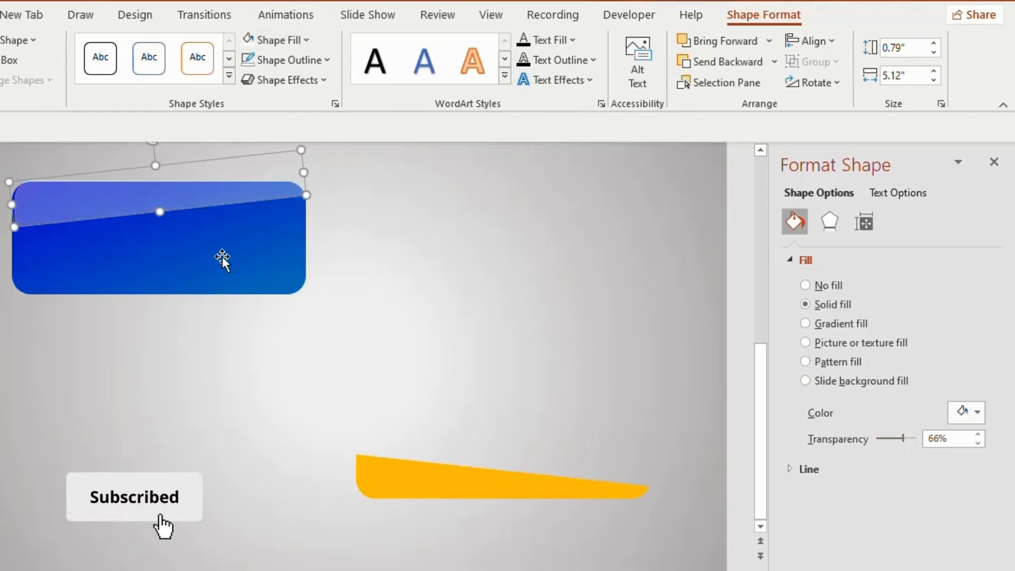
pyautogui.click(375, 245)
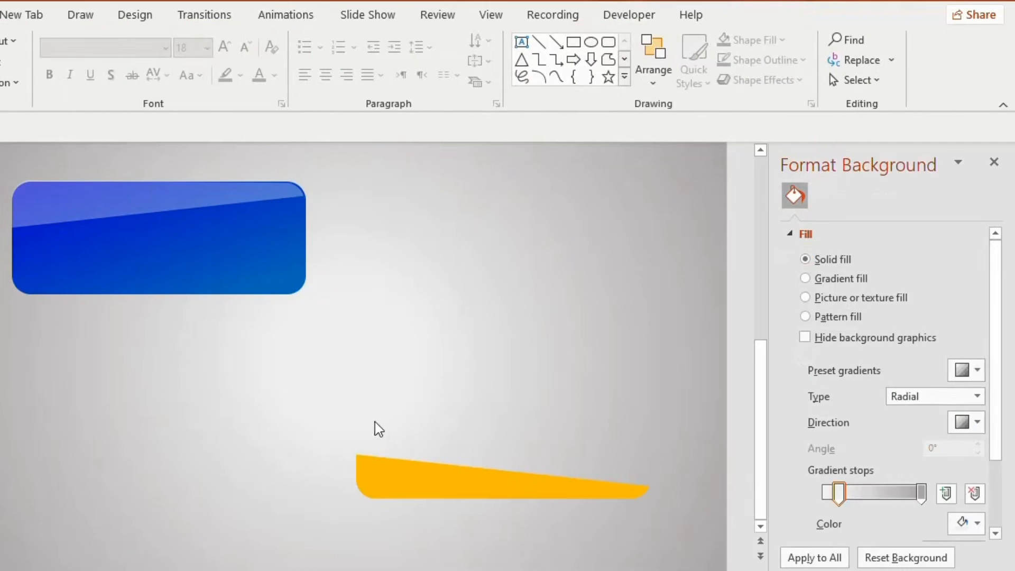
# - Align the flipped orange wedge with the blue rectangle's bottom edge and turn it into a semi-transparent white highlight
pyautogui.moveTo(385, 481); pyautogui.dragTo(44, 275)
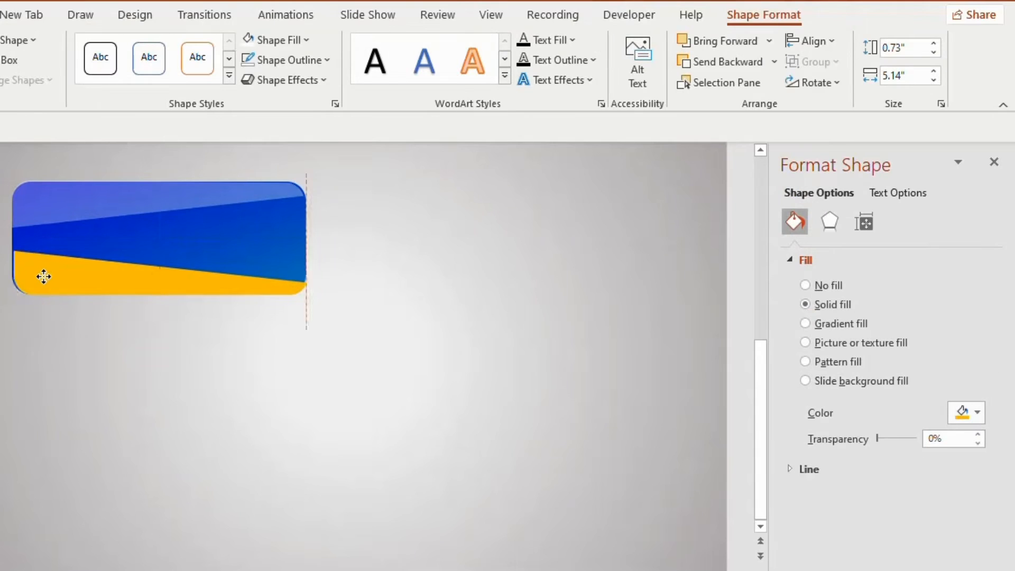
pyautogui.click(249, 41)
pyautogui.moveTo(878, 438); pyautogui.dragTo(902, 441)
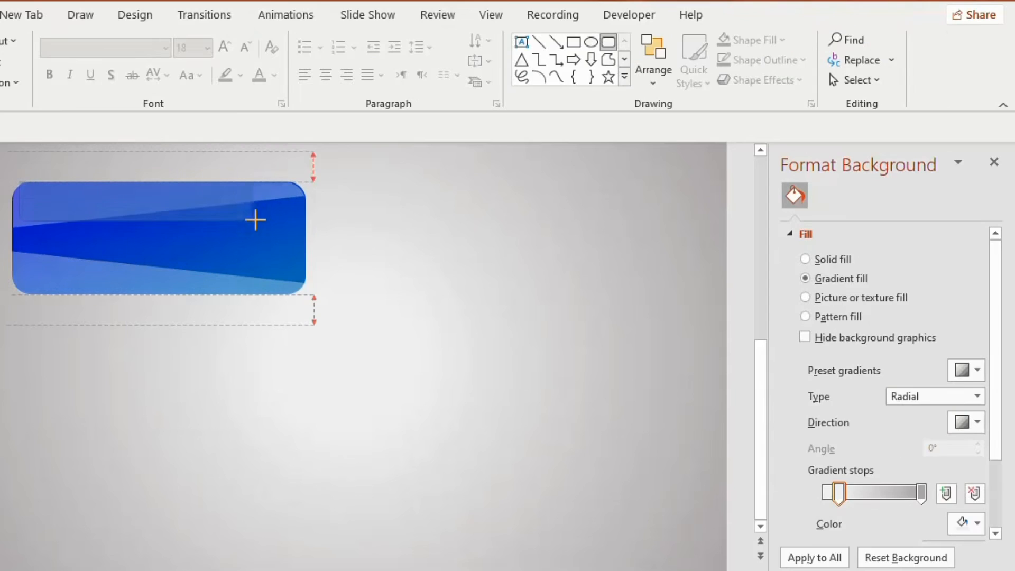
# - Draw a rounded rectangle about 4.83" wide and 0.52" high along the blue button's top edge and remove its outline
pyautogui.moveTo(256, 217); pyautogui.dragTo(295, 212)
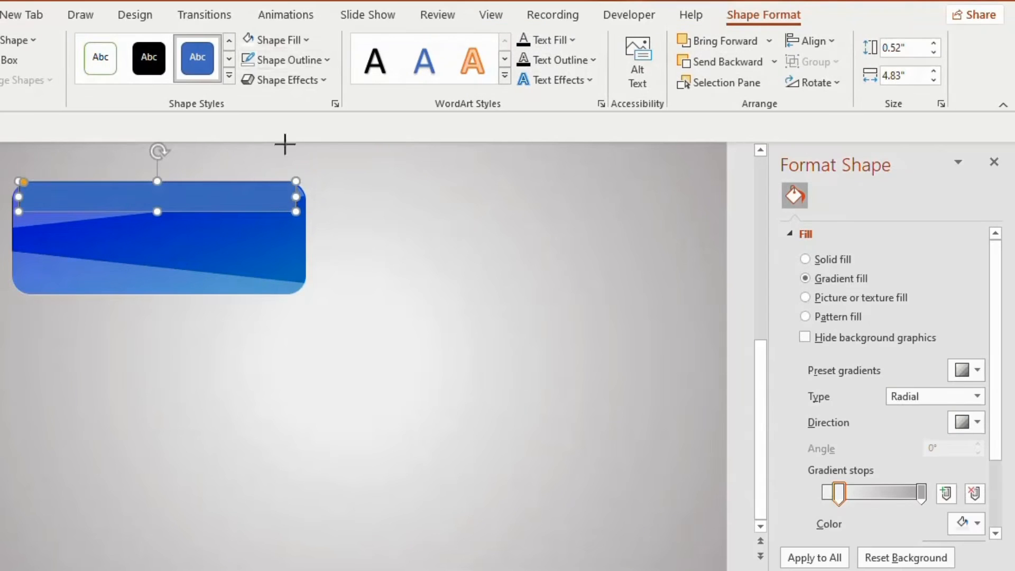
pyautogui.click(302, 60)
pyautogui.click(261, 300)
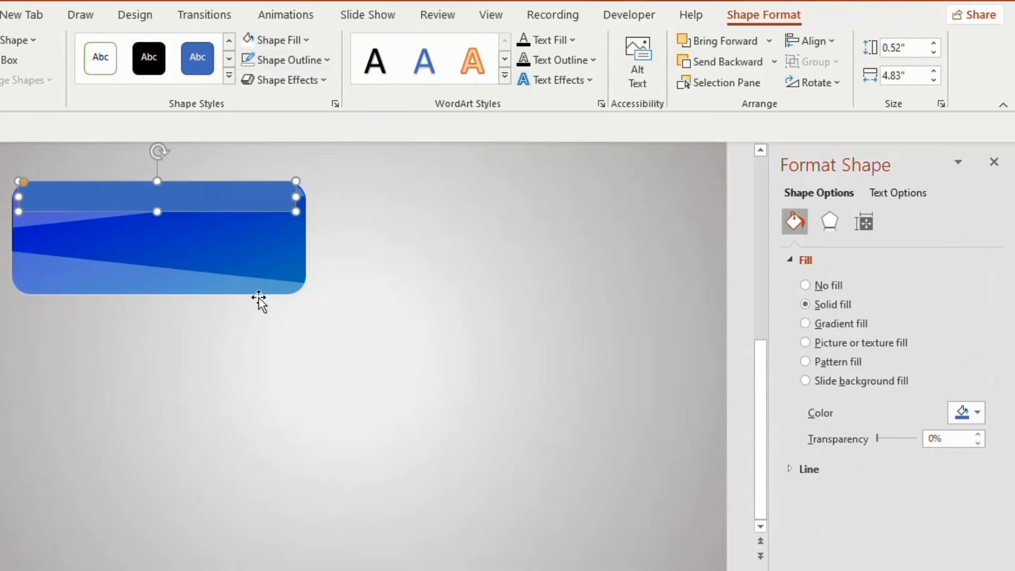
# - Apply a Linear gradient fill to the narrow rounded rectangle and add a middle gradient stop at 50%
pyautogui.click(805, 324)
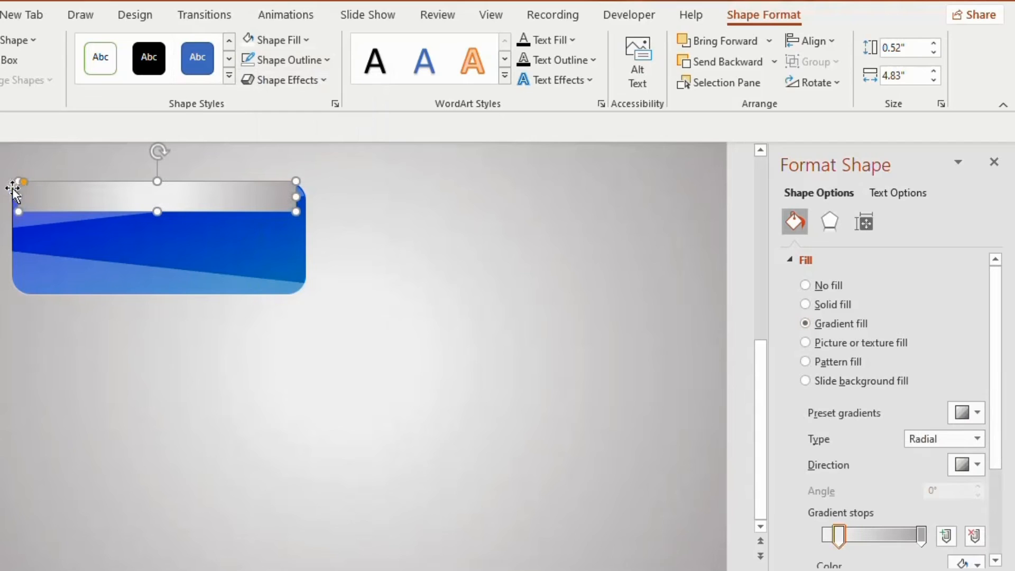
pyautogui.moveTo(997, 374); pyautogui.dragTo(997, 475)
pyautogui.click(872, 405)
pyautogui.click(977, 308)
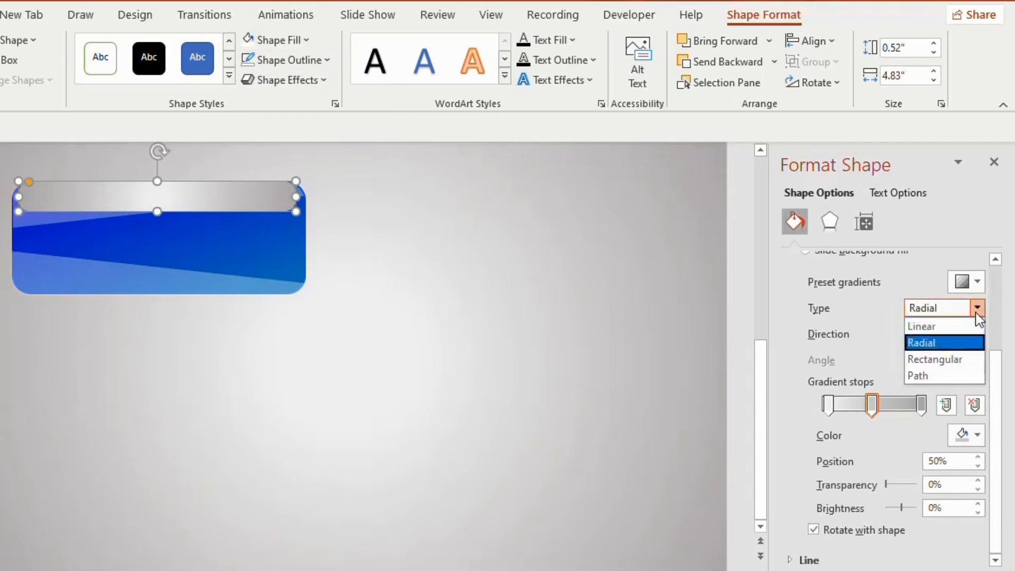
pyautogui.click(943, 324)
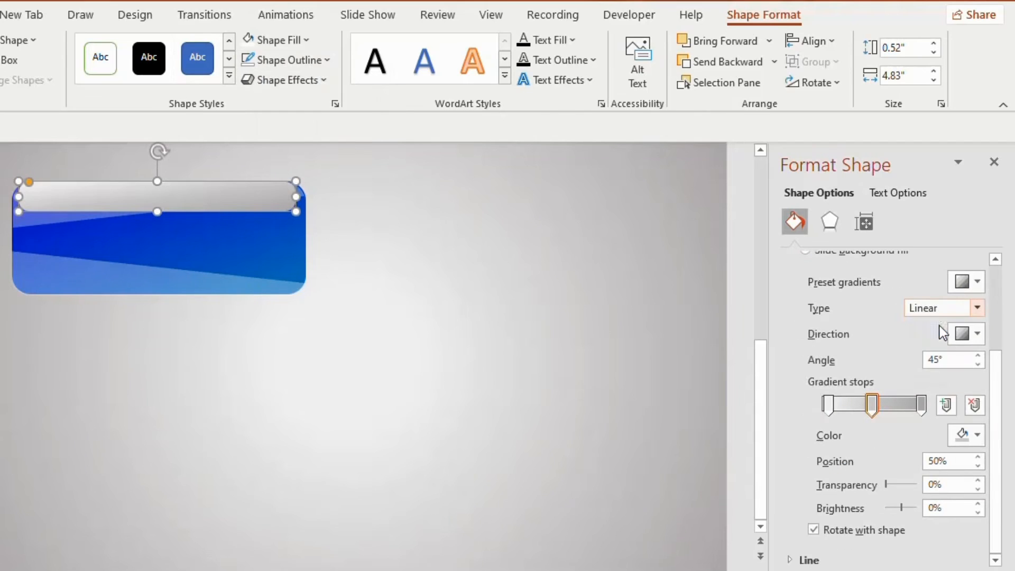
# - Color the narrow strip's gradient stops: white for the outer two and white darkened by 5% for the middle one
pyautogui.click(976, 437)
pyautogui.click(870, 202)
pyautogui.click(872, 404)
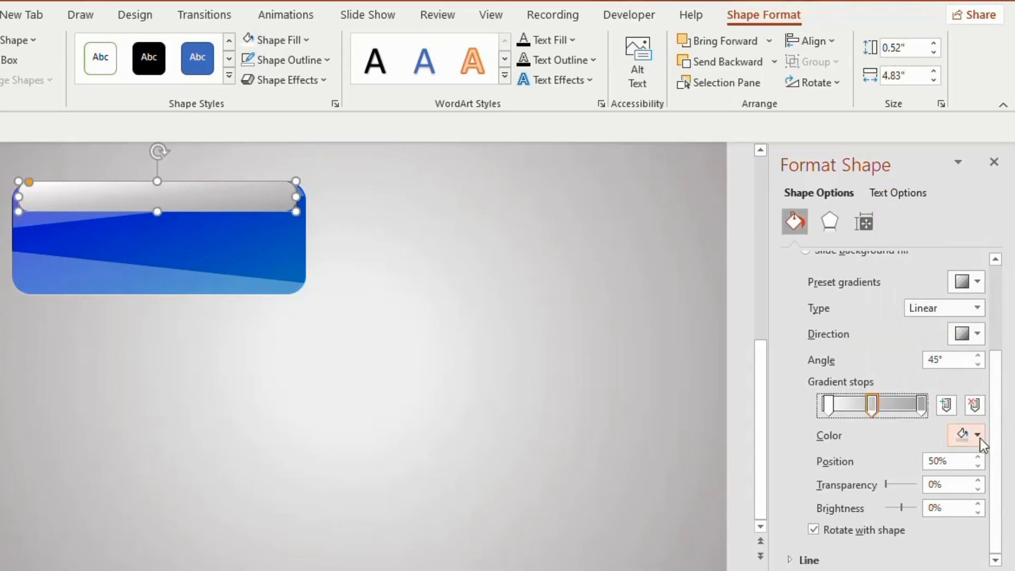
pyautogui.click(976, 437)
pyautogui.click(876, 223)
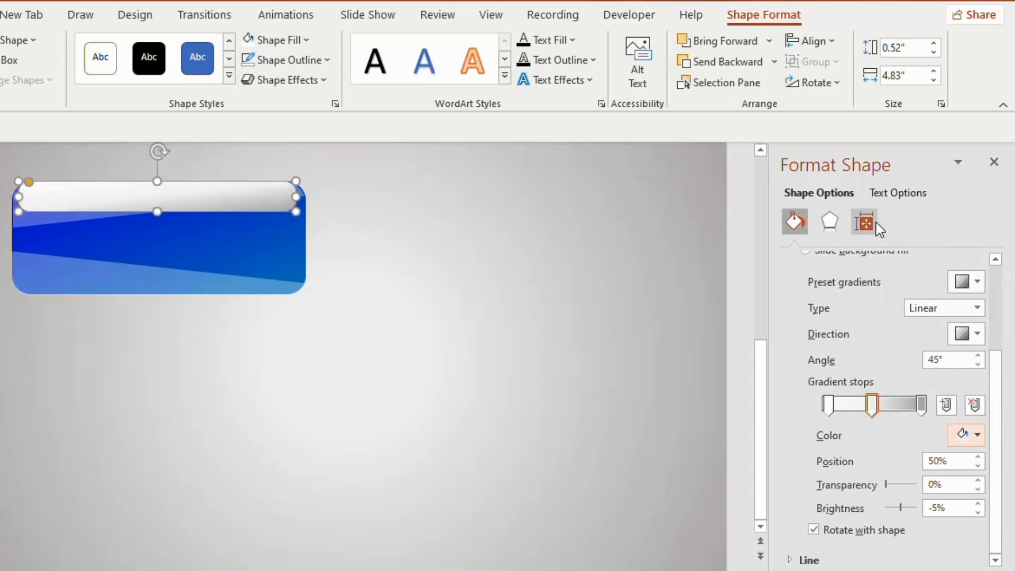
pyautogui.click(922, 404)
pyautogui.click(977, 440)
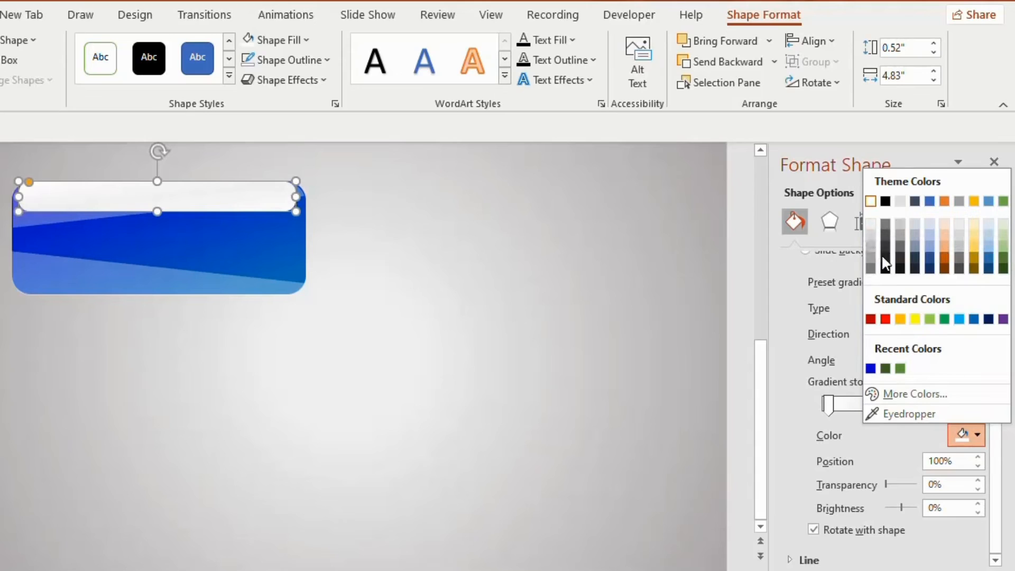
# - Set the strip's linear gradient angle to 270° and widen it to about 5.11" to span the blue button
pyautogui.click(968, 334)
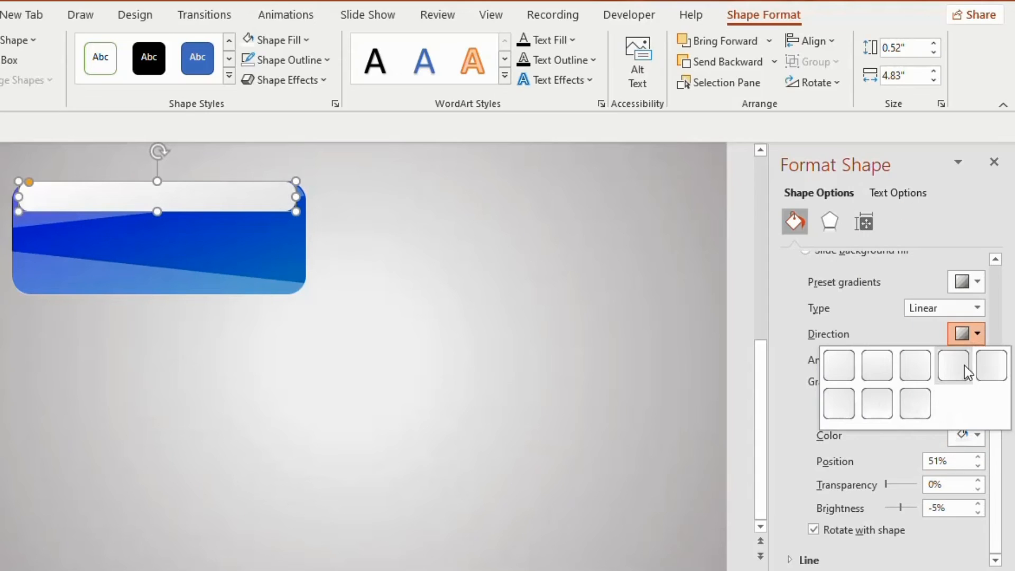
pyautogui.click(880, 404)
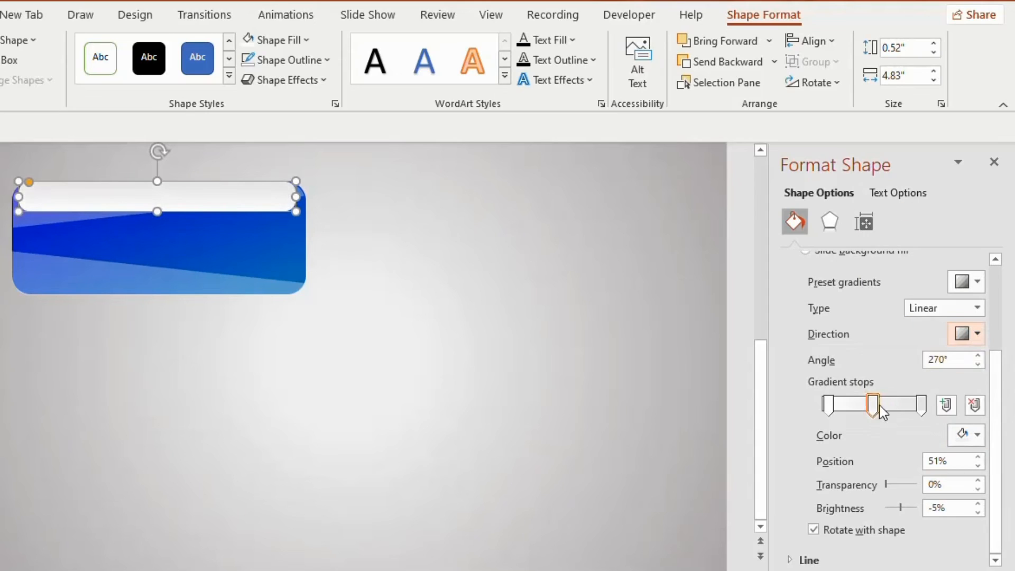
pyautogui.click(979, 363)
pyautogui.moveTo(296, 197); pyautogui.dragTo(305, 196)
pyautogui.moveTo(19, 197); pyautogui.dragTo(16, 199)
pyautogui.moveTo(304, 199); pyautogui.dragTo(309, 199)
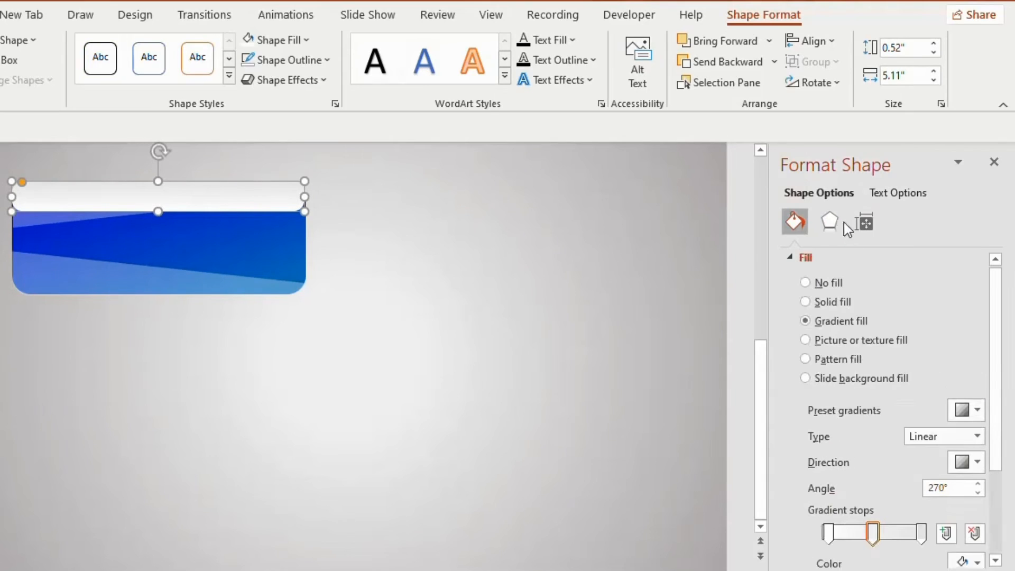
# - Add a centered inner shadow to the strip in Light Gray, Background 2, Darker 25%, with a 17 pt blur
pyautogui.click(834, 223)
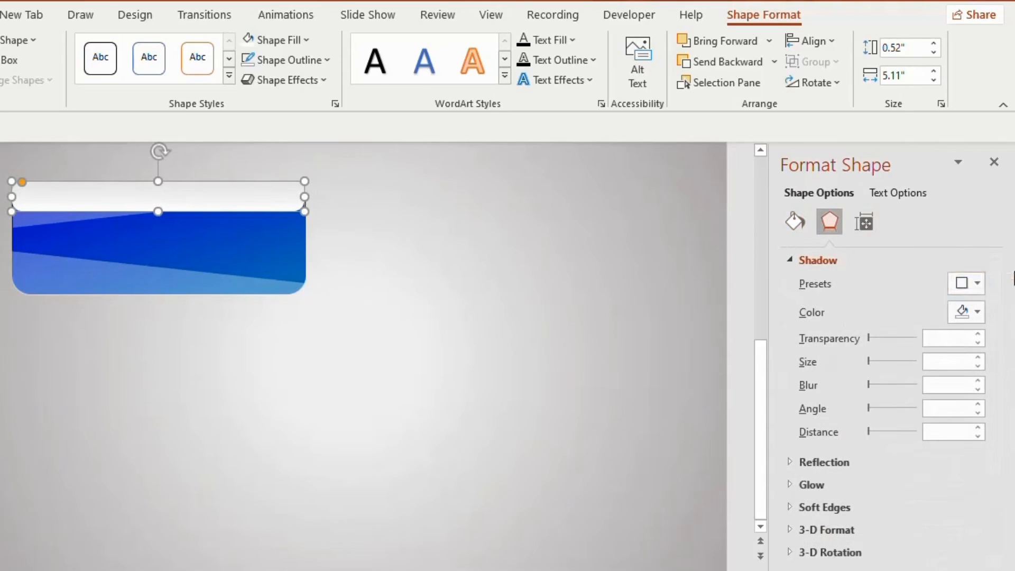
pyautogui.click(972, 284)
pyautogui.scroll(-5, 1000, 358)
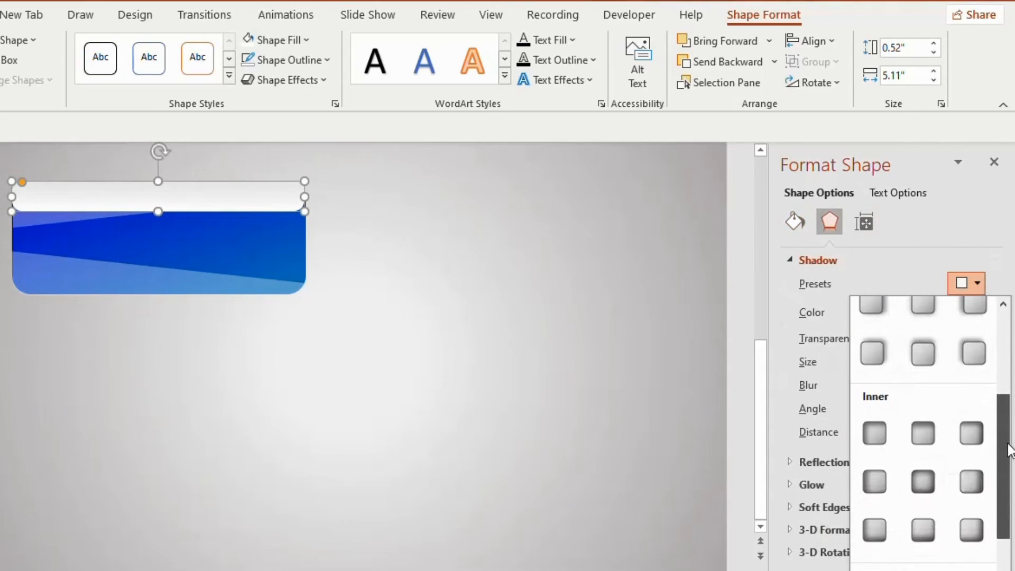
pyautogui.click(923, 481)
pyautogui.click(973, 313)
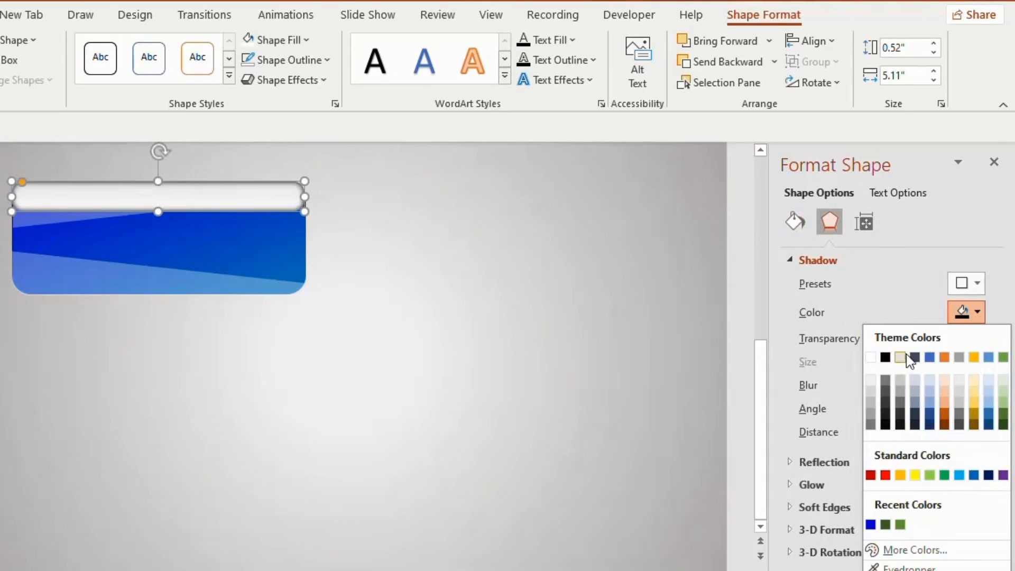
pyautogui.click(899, 398)
pyautogui.moveTo(871, 385); pyautogui.dragTo(878, 387)
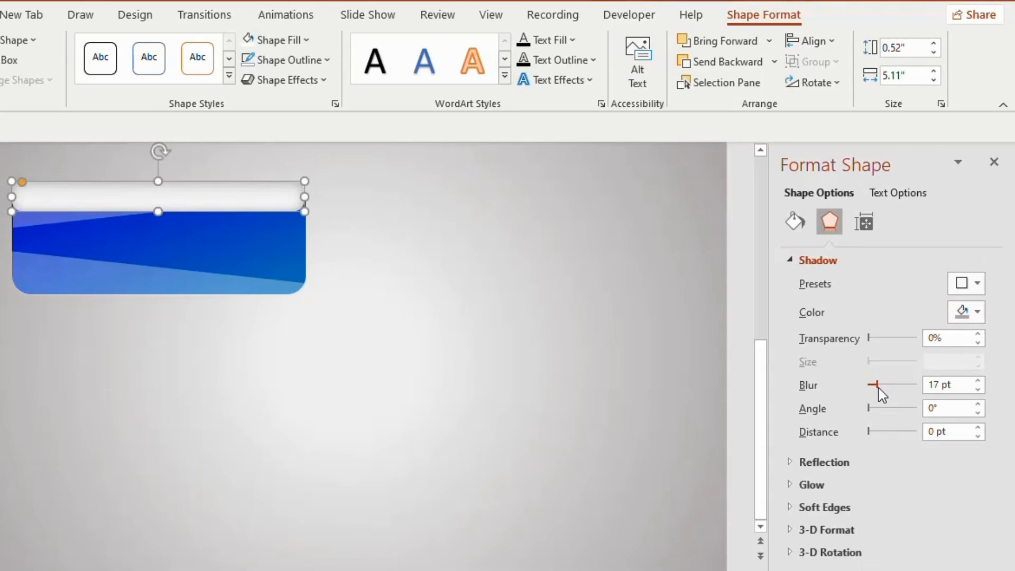
# - Add a centered outer shadow at 102% size to the blue rounded rectangle and increase its blur
pyautogui.click(280, 260)
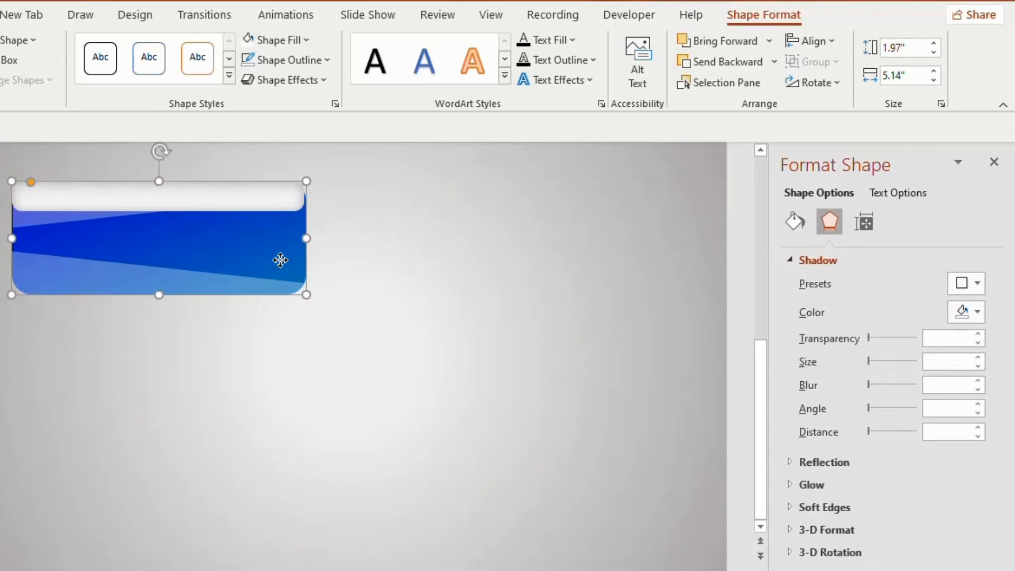
pyautogui.click(965, 290)
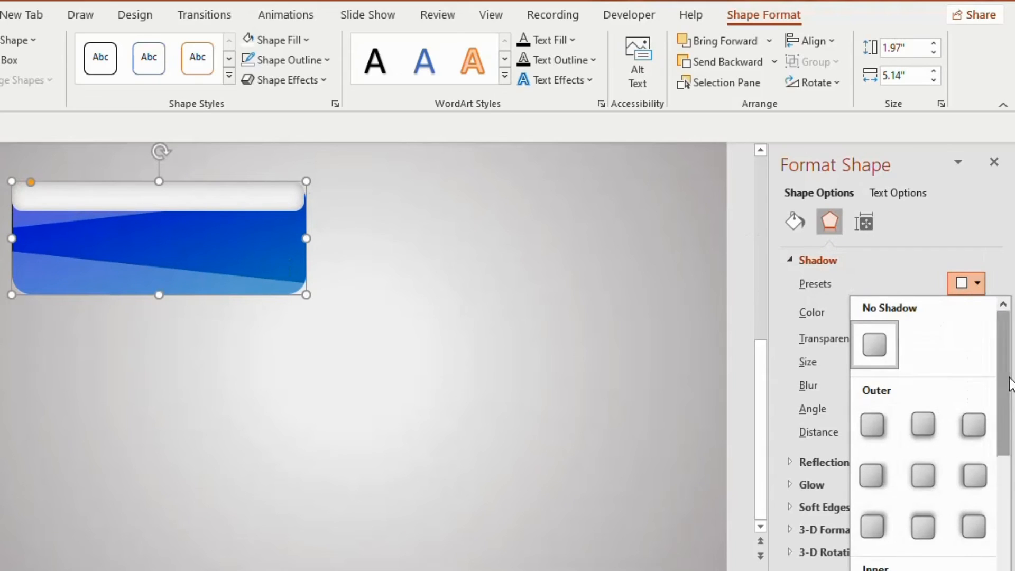
pyautogui.scroll(-1, 922, 405)
pyautogui.click(924, 411)
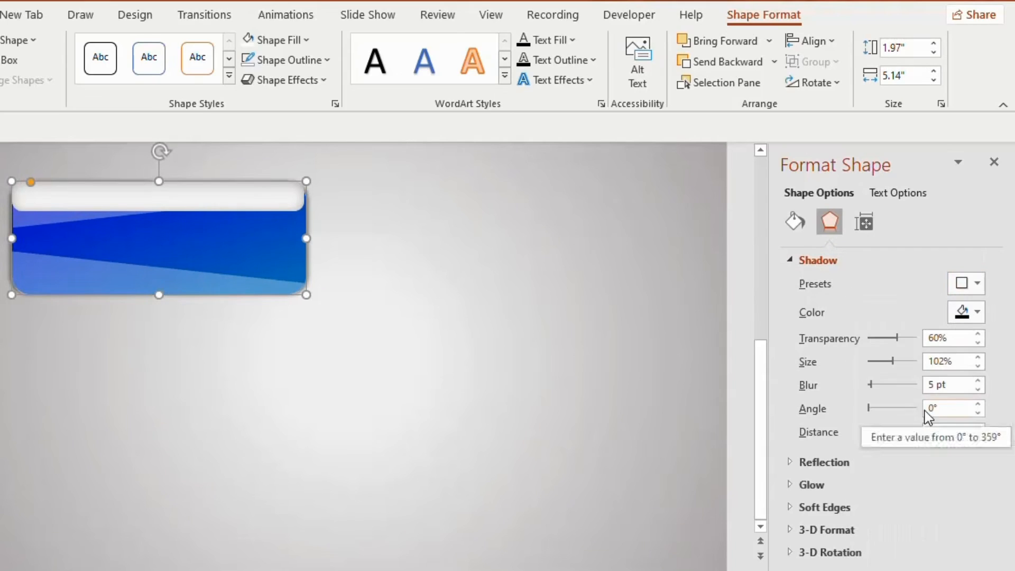
pyautogui.moveTo(878, 385); pyautogui.dragTo(878, 387)
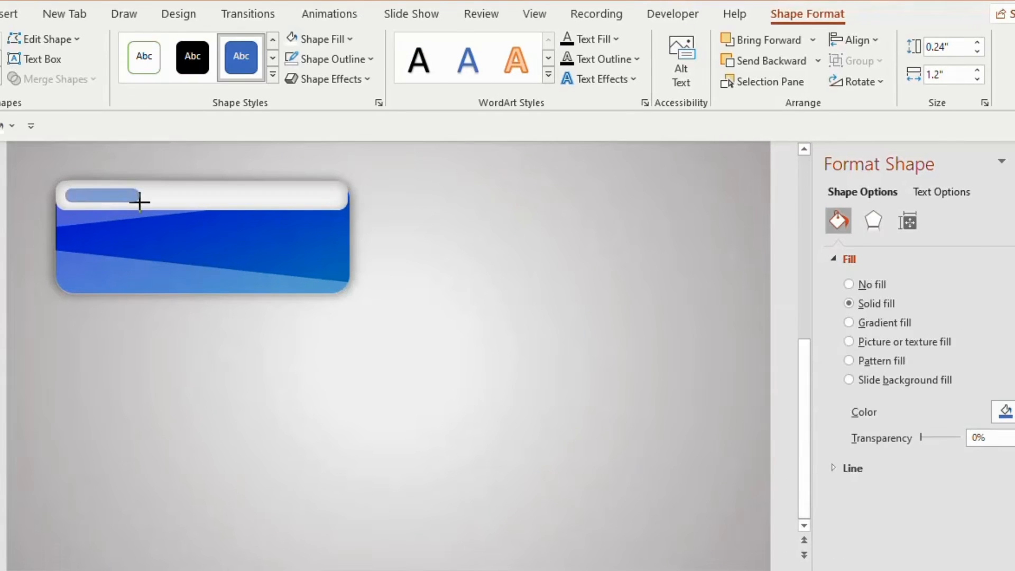
# - Draw a small rounded rectangle about 1.35" wide and 0.23" high at the white strip's left end and remove its outline
pyautogui.moveTo(140, 201); pyautogui.dragTo(141, 203)
pyautogui.click(330, 59)
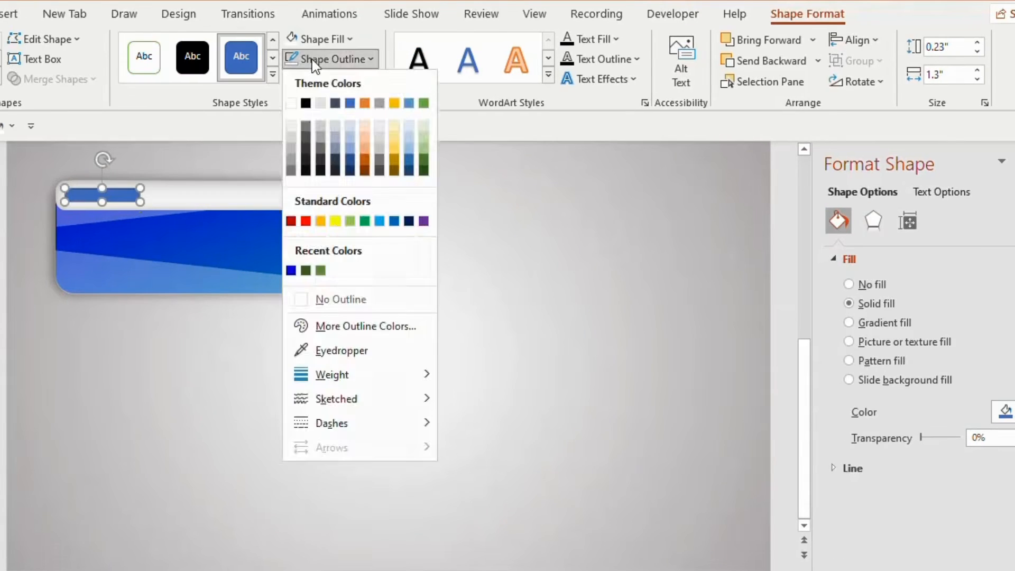
pyautogui.click(310, 298)
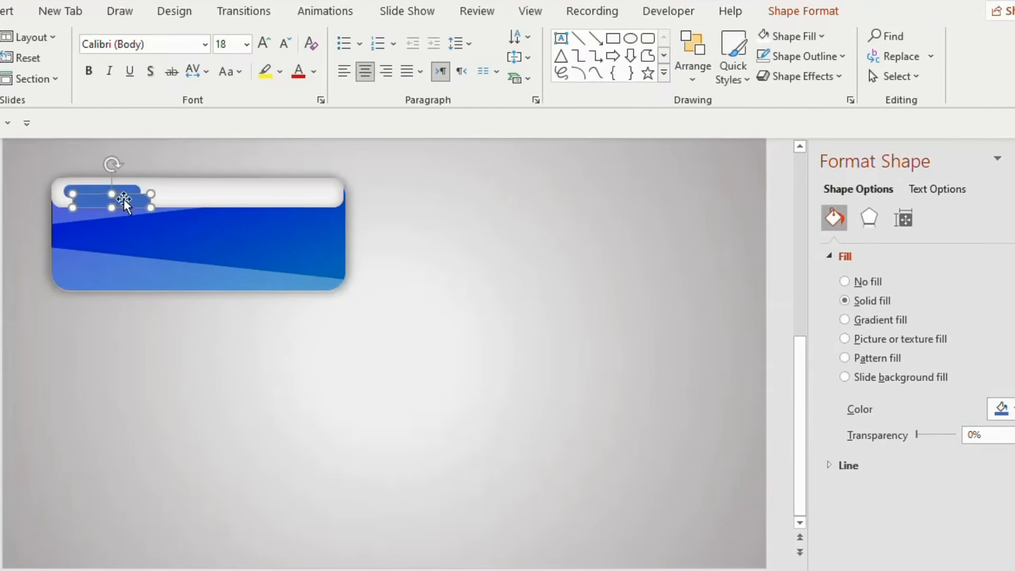
# - Place a copy of the small rounded rectangle to the right of the button and fill the original orange
pyautogui.moveTo(124, 200); pyautogui.dragTo(446, 195)
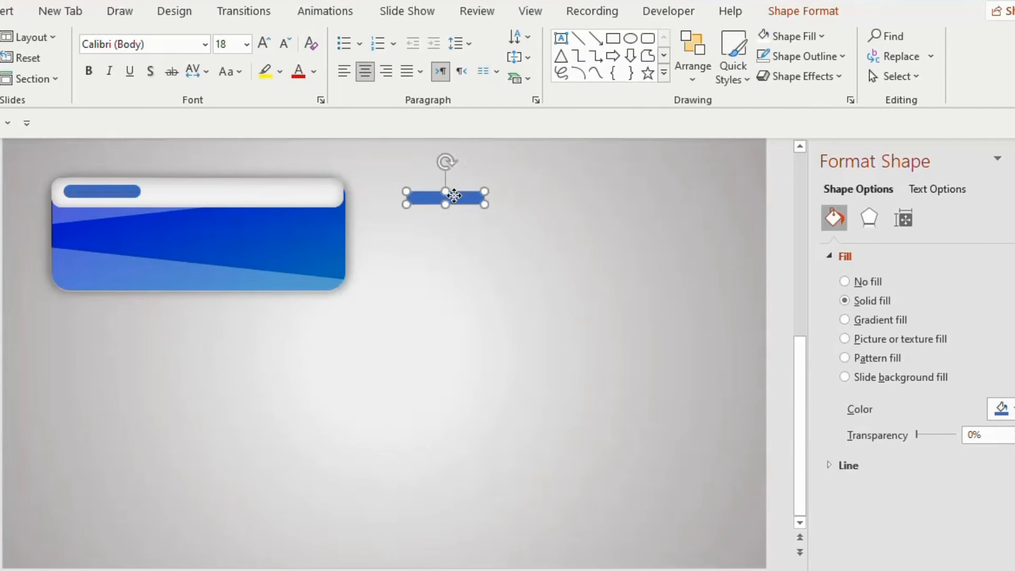
pyautogui.click(114, 191)
pyautogui.click(803, 11)
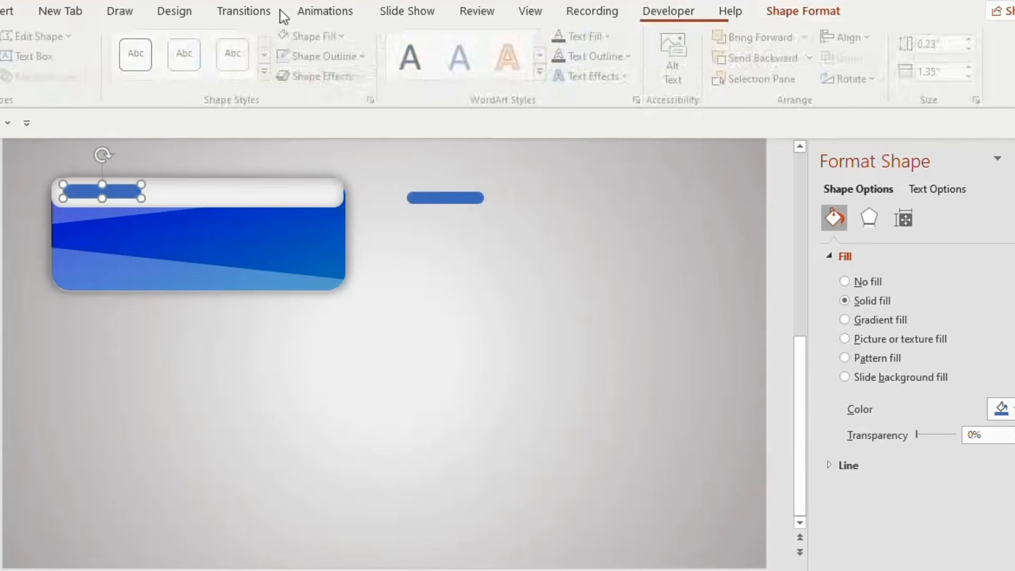
pyautogui.click(315, 36)
pyautogui.click(434, 83)
# - Subtract the orange rounded rectangle from the white strip and fit the blue copy into the resulting cutout
pyautogui.click(315, 201)
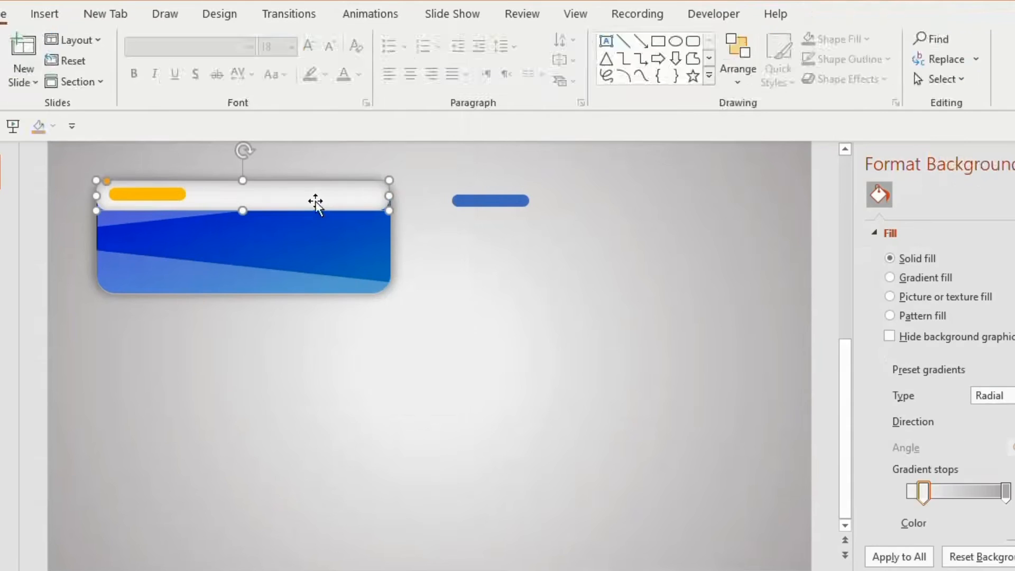
pyautogui.click(176, 196)
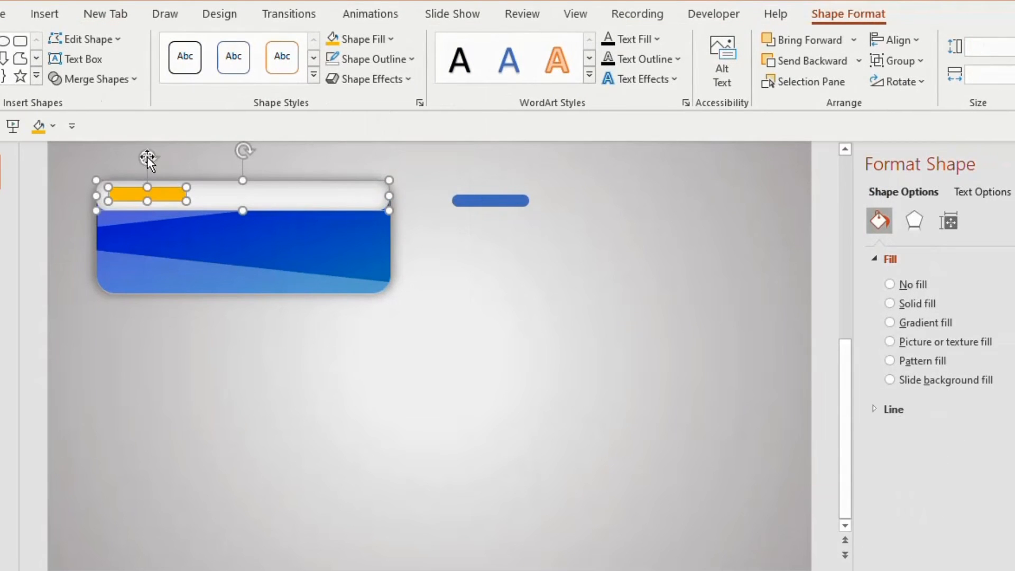
pyautogui.click(106, 80)
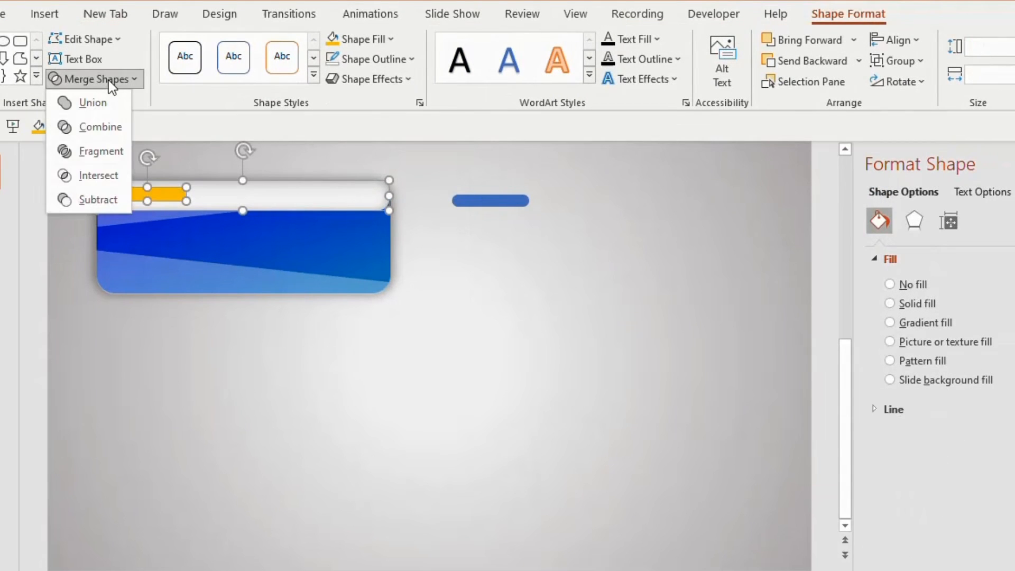
pyautogui.click(98, 199)
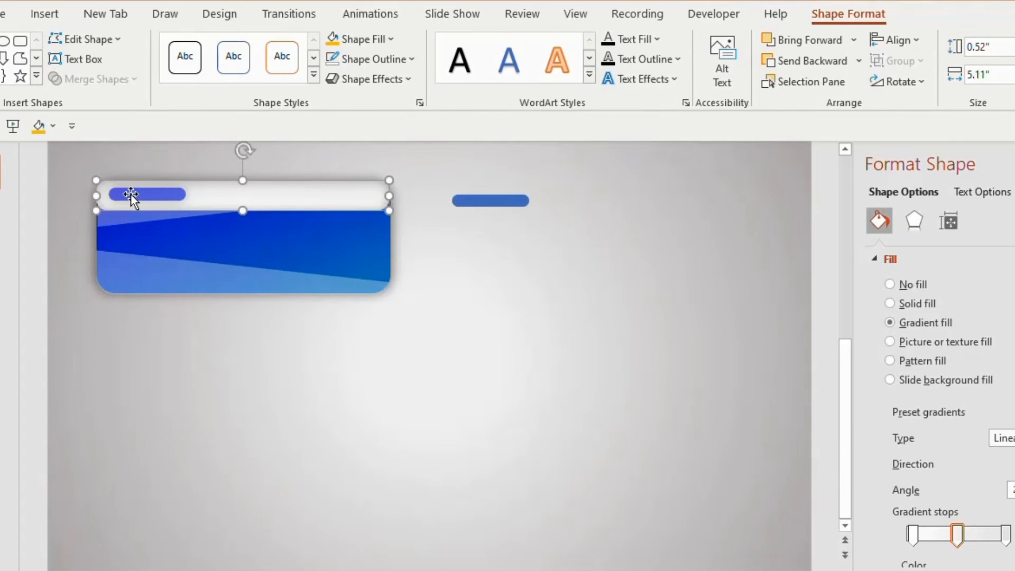
pyautogui.click(494, 199)
pyautogui.moveTo(494, 200); pyautogui.dragTo(163, 195)
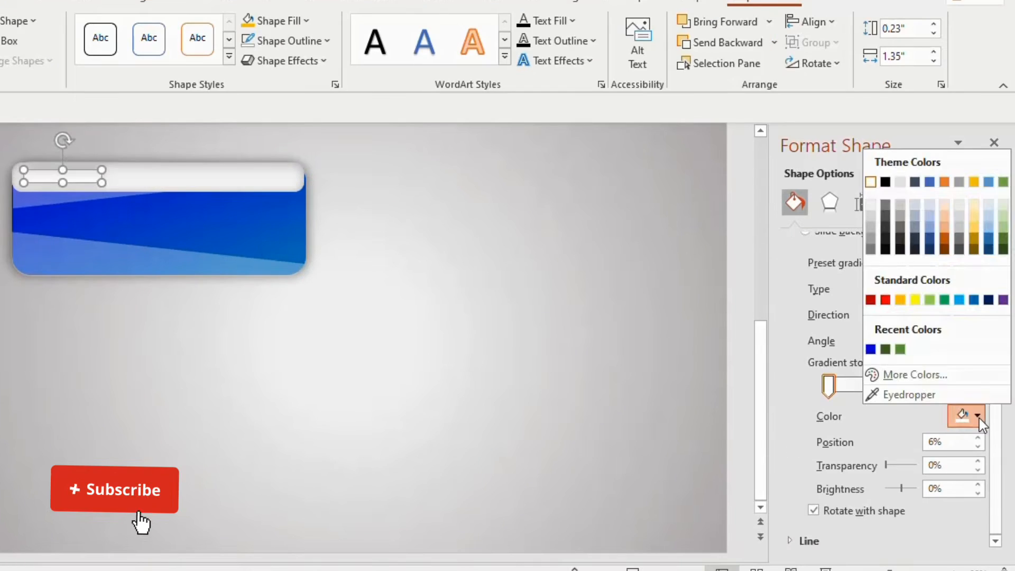
# - Give the small rounded rectangle a linear gradient at 90° with the last stop Light Gray, Background 2, Darker 10%
pyautogui.click(874, 204)
pyautogui.click(920, 386)
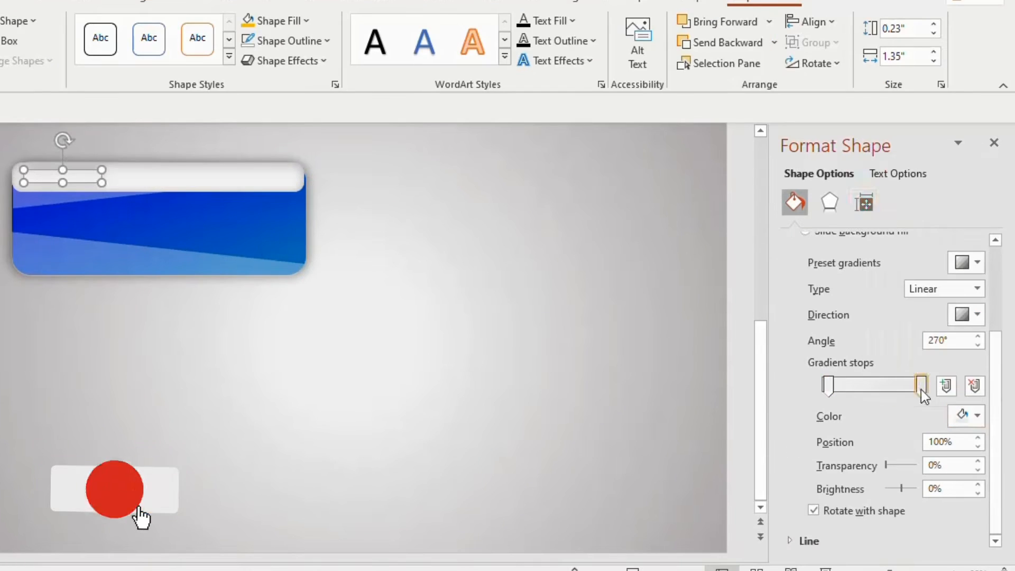
pyautogui.click(977, 416)
pyautogui.click(899, 206)
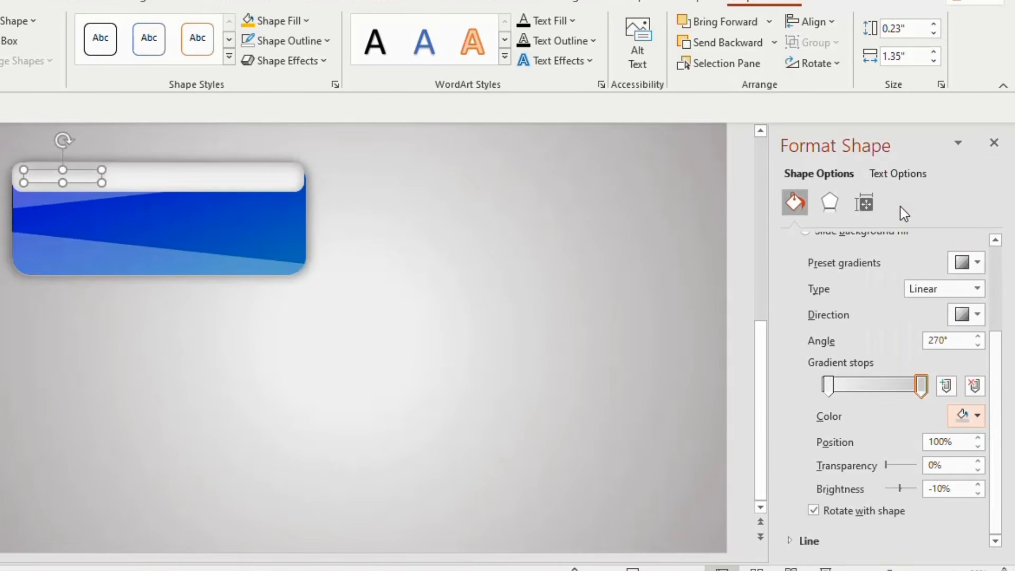
pyautogui.click(977, 313)
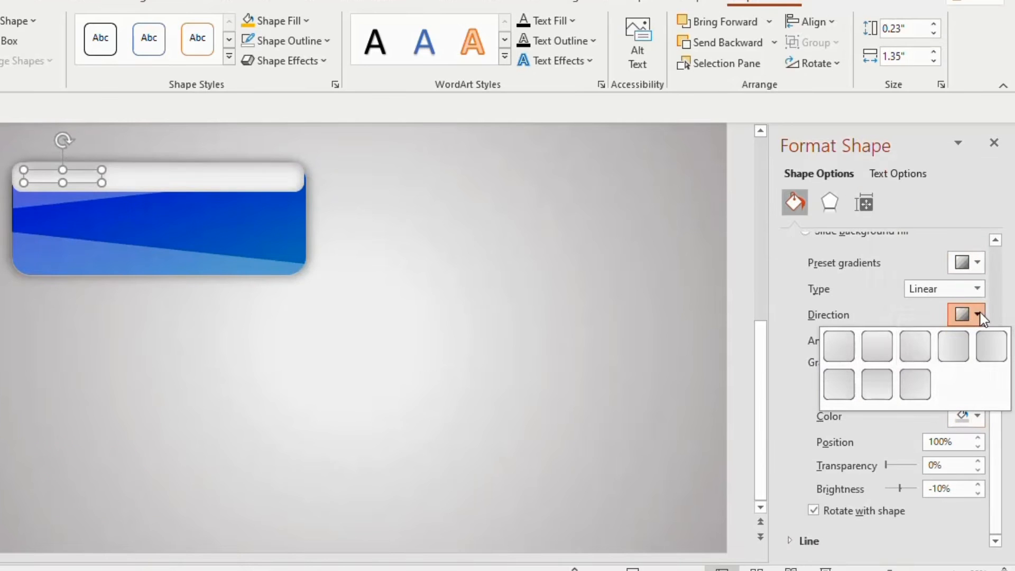
pyautogui.click(886, 344)
# - Make both gradient stops of the small rounded rectangle semi-transparent, with the last stop at 74% transparency
pyautogui.click(828, 386)
pyautogui.moveTo(887, 466); pyautogui.dragTo(910, 468)
pyautogui.click(919, 390)
pyautogui.click(909, 469)
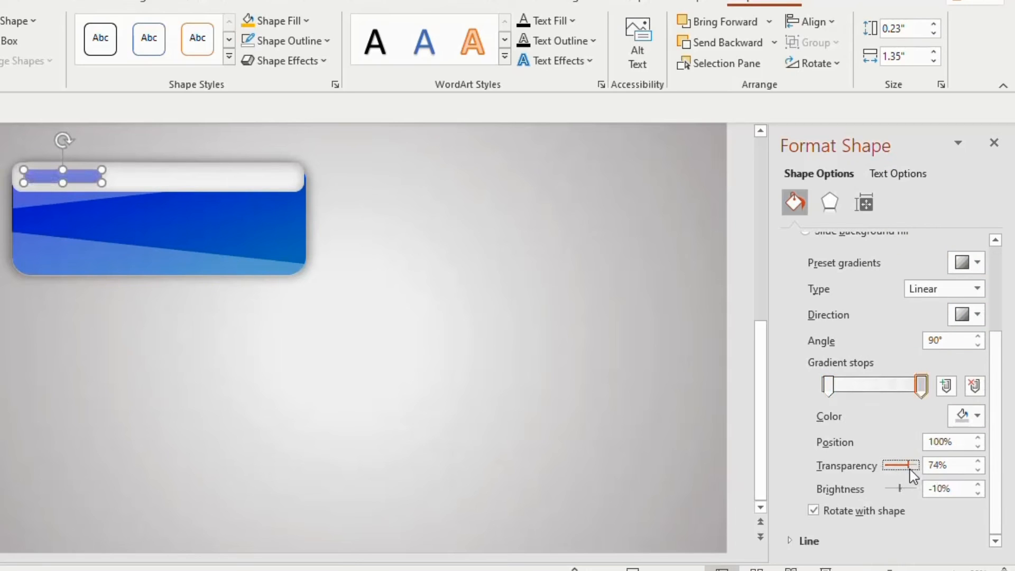
# - Draw a circle on the blue button, set it to 0.8" by 0.8", and move it near the button's right end
pyautogui.moveTo(246, 207); pyautogui.dragTo(208, 242)
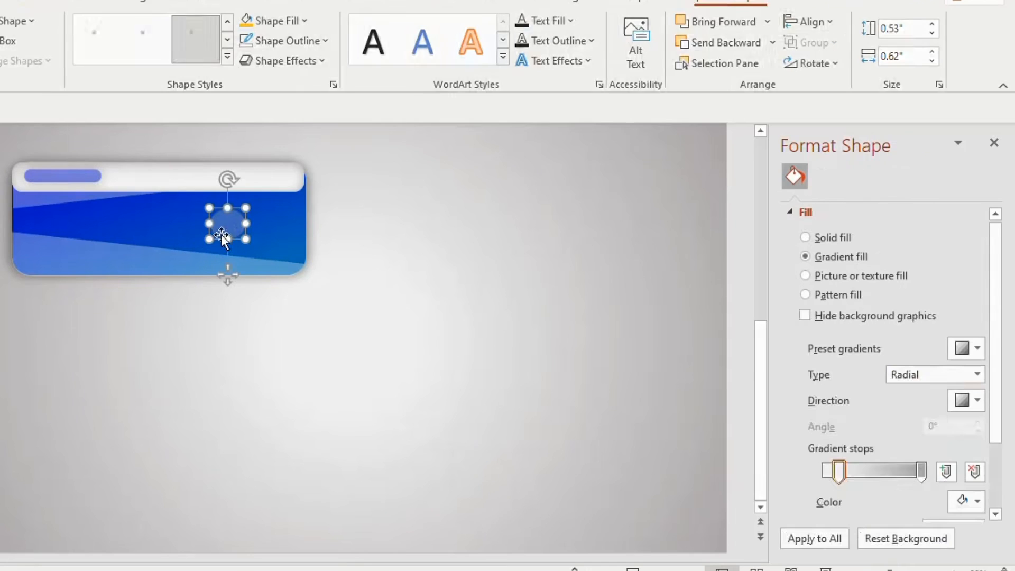
pyautogui.click(934, 24)
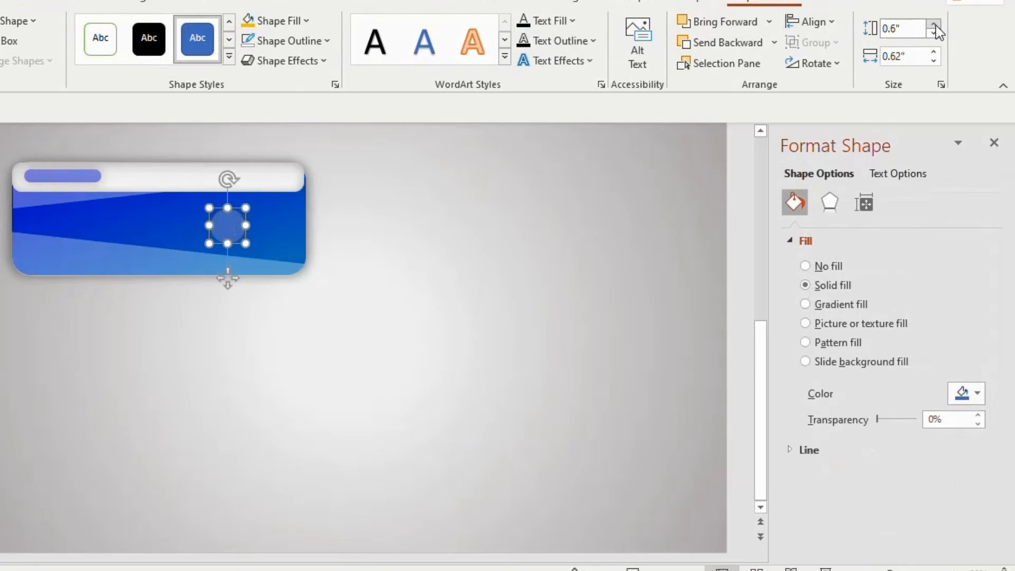
pyautogui.click(934, 25)
pyautogui.click(934, 51)
pyautogui.click(934, 52)
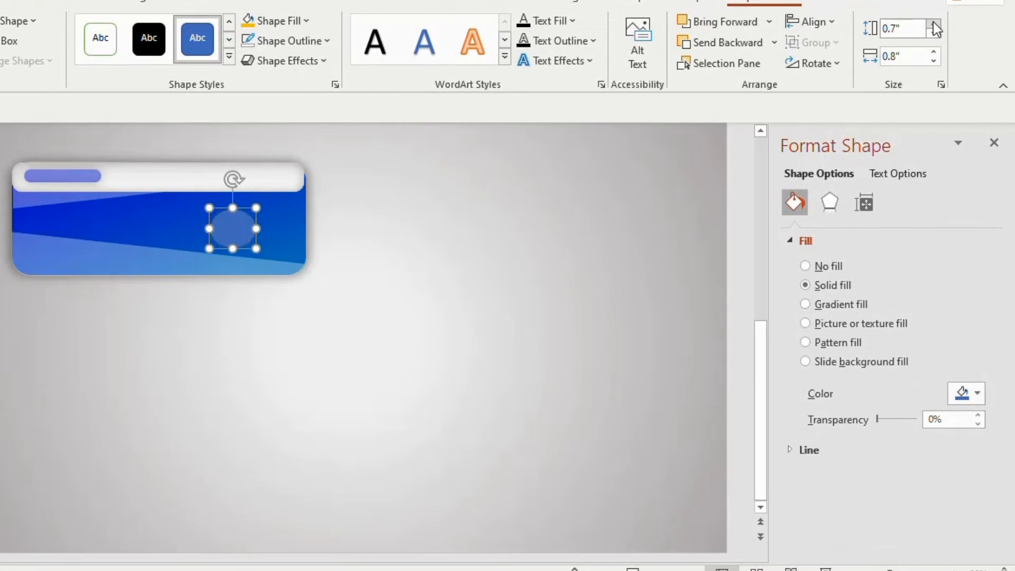
pyautogui.click(934, 25)
pyautogui.moveTo(242, 229); pyautogui.dragTo(266, 227)
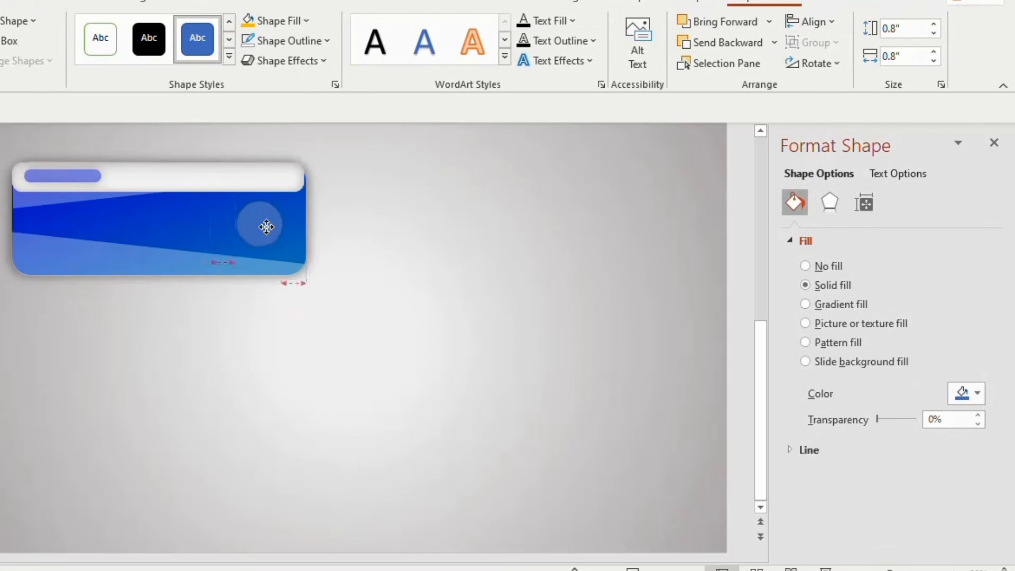
# - Give the circle a thick white outline and remove its fill
pyautogui.click(291, 43)
pyautogui.click(246, 85)
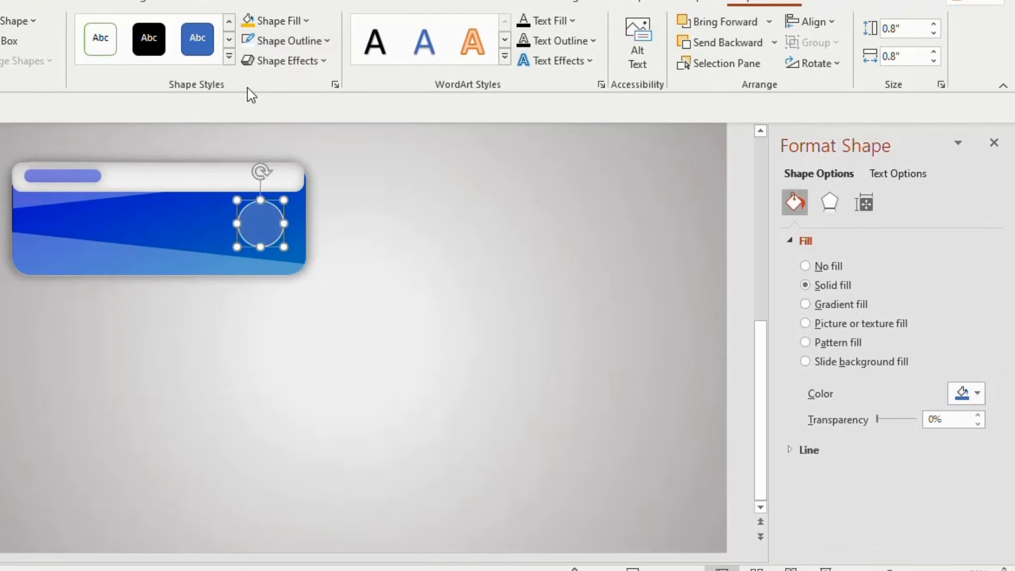
pyautogui.click(290, 41)
pyautogui.moveTo(317, 356)
pyautogui.click(477, 489)
pyautogui.click(292, 19)
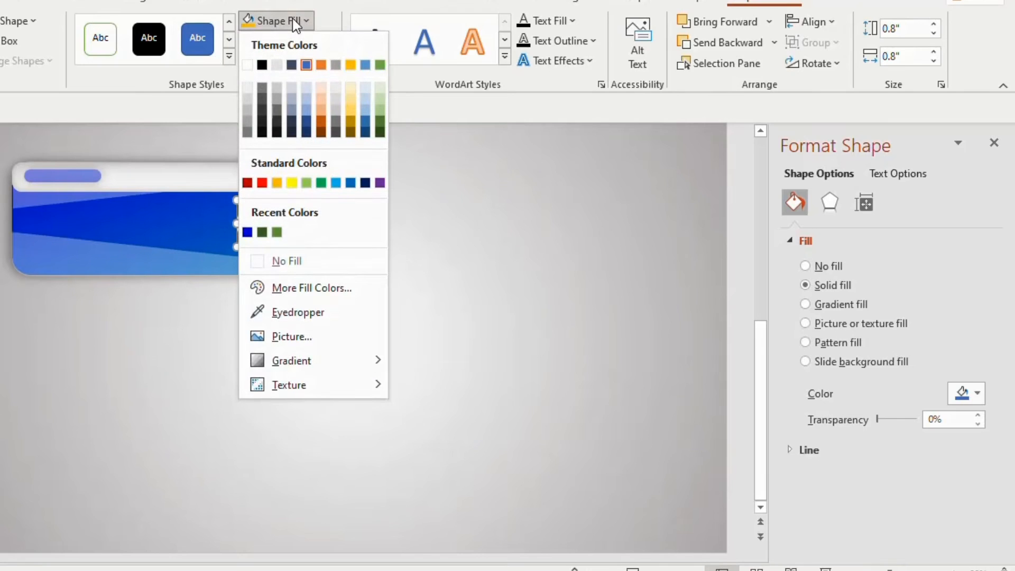
pyautogui.click(261, 261)
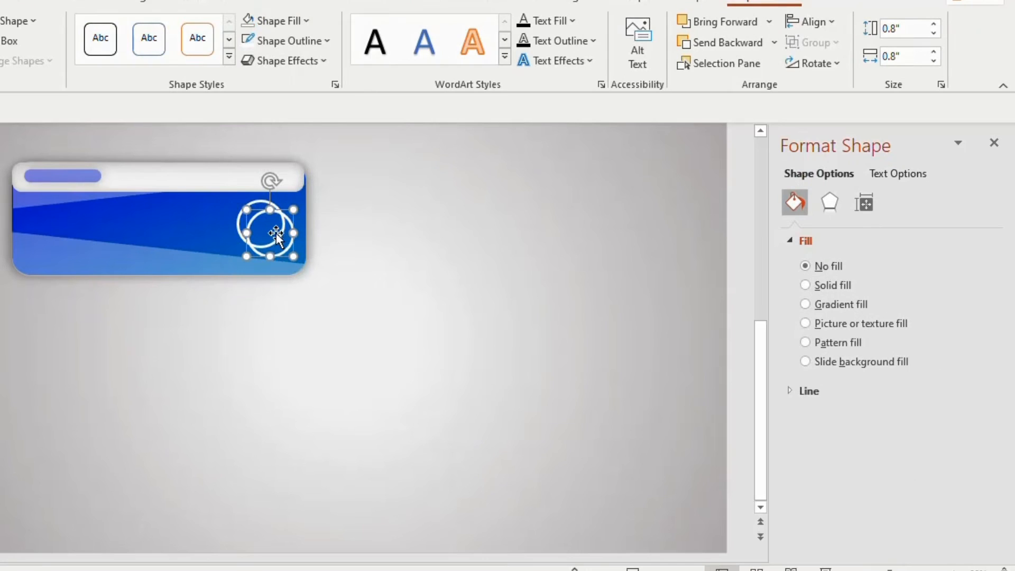
# - Duplicate the white ring, resize the copy to 0.6" by 0.6", and center it inside the larger ring
pyautogui.click(934, 33)
pyautogui.click(934, 33)
pyautogui.click(933, 62)
pyautogui.click(934, 61)
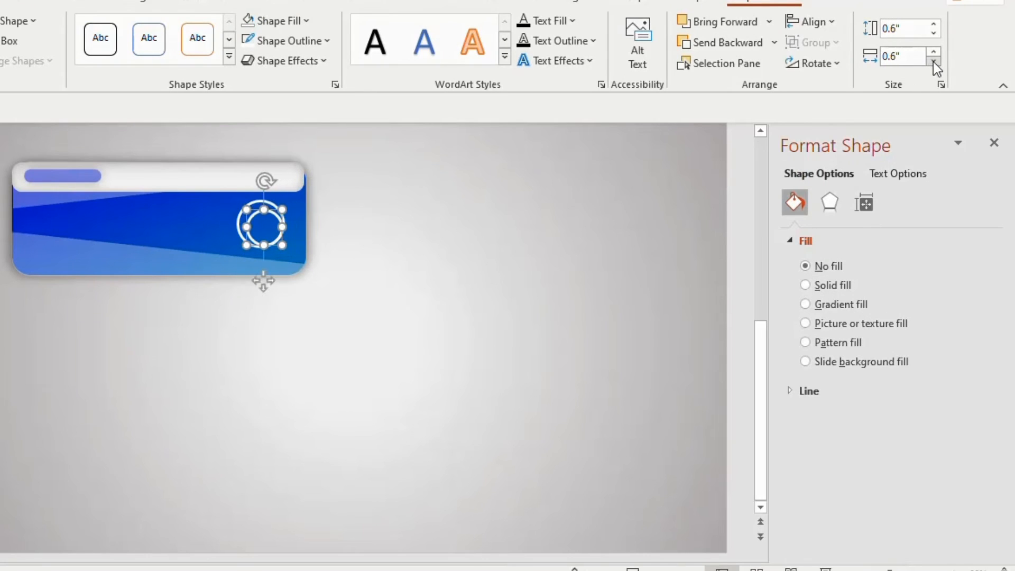
pyautogui.moveTo(259, 212); pyautogui.dragTo(255, 210)
# - Recolor both gradient stops of the small inner circle with the off-white sampled from the header strip
pyautogui.click(978, 417)
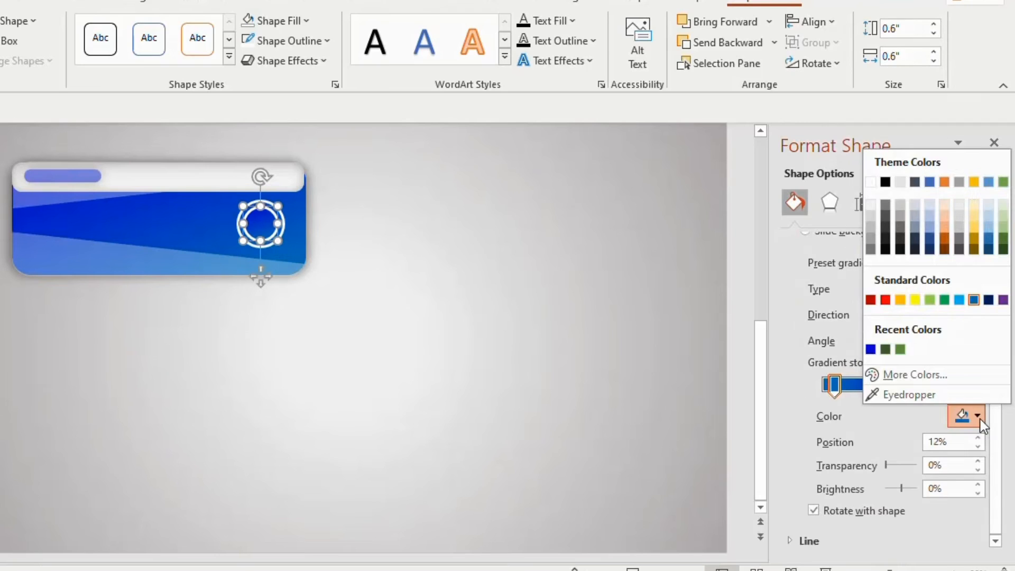
pyautogui.click(923, 398)
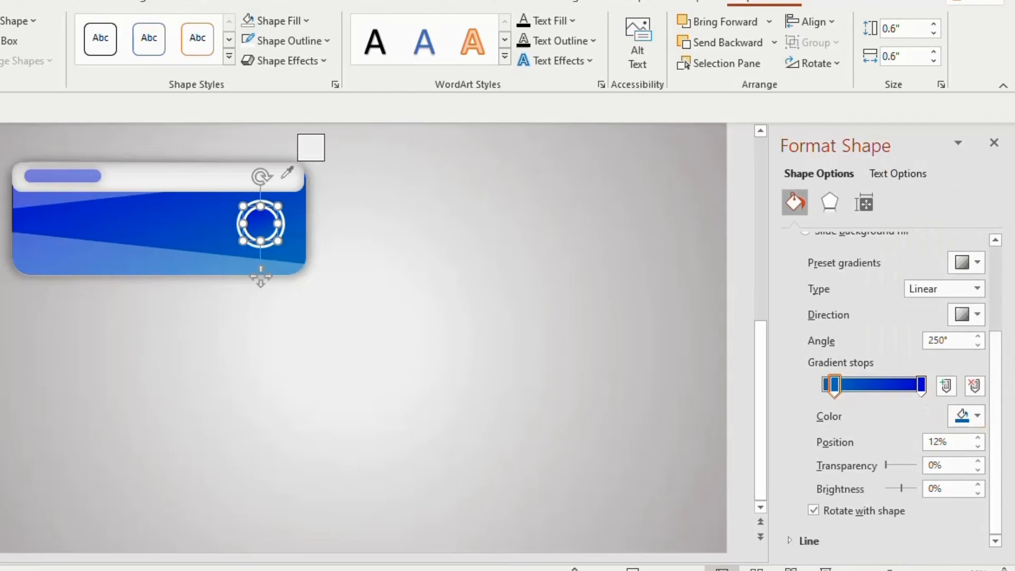
pyautogui.click(284, 176)
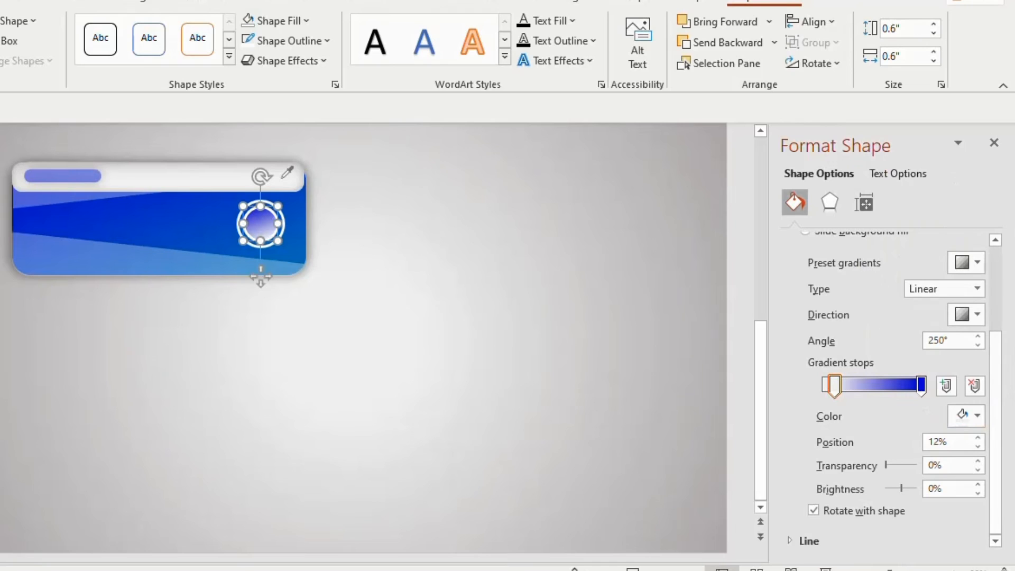
pyautogui.click(920, 386)
pyautogui.click(976, 415)
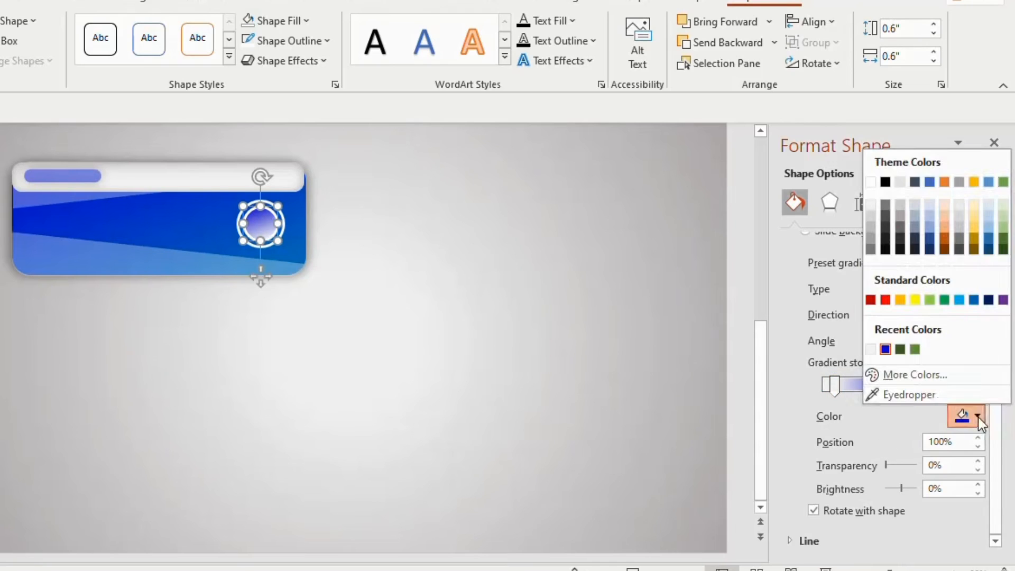
pyautogui.click(933, 400)
pyautogui.click(189, 178)
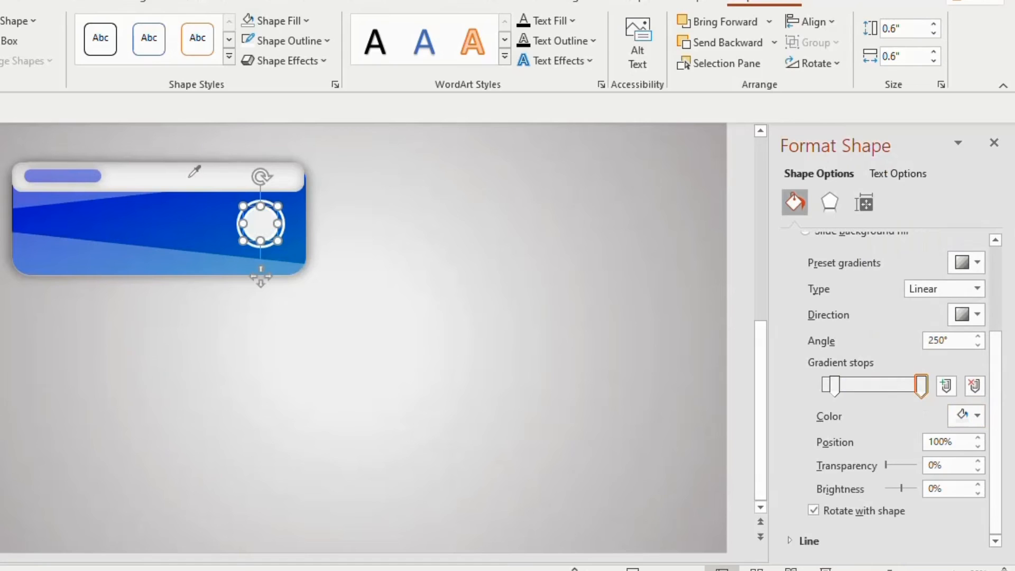
# - Group all the blue button's shapes and duplicate the group into a two-by-two arrangement of buttons
pyautogui.moveTo(1, 130); pyautogui.dragTo(397, 346)
pyautogui.hotkey('ctrl', 'g')
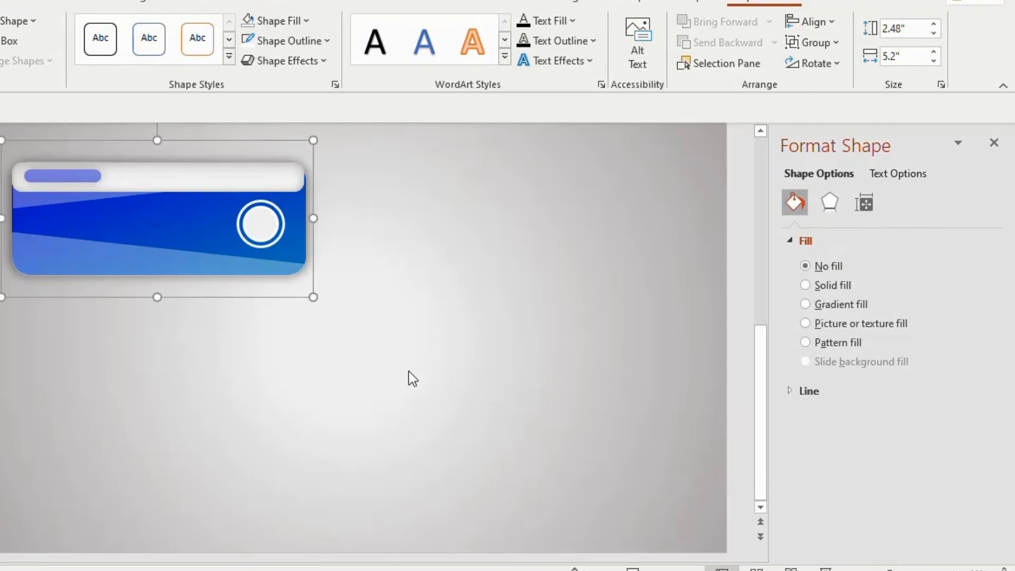
pyautogui.moveTo(249, 190); pyautogui.dragTo(564, 174)
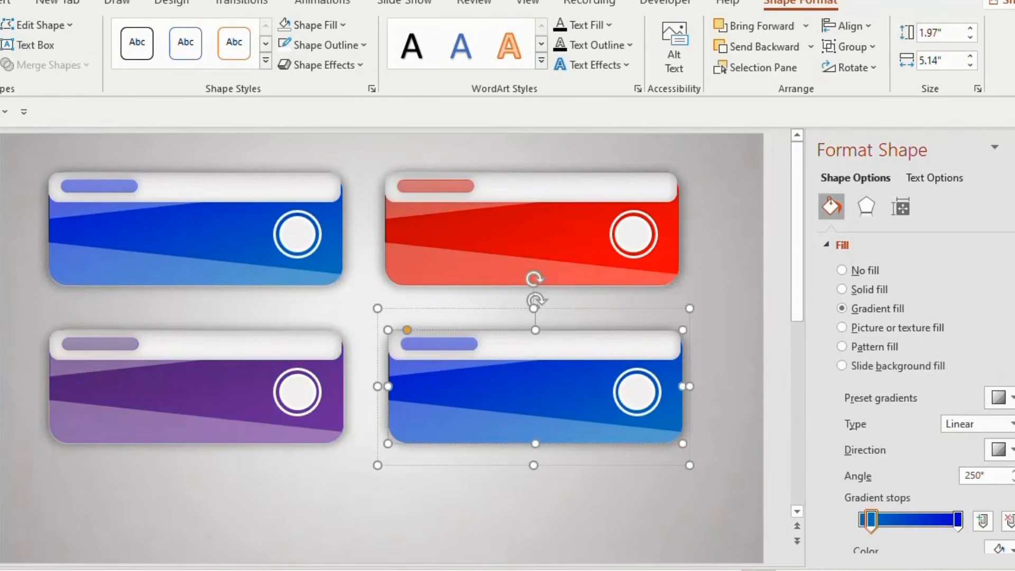
pyautogui.scroll(-5, 909, 370)
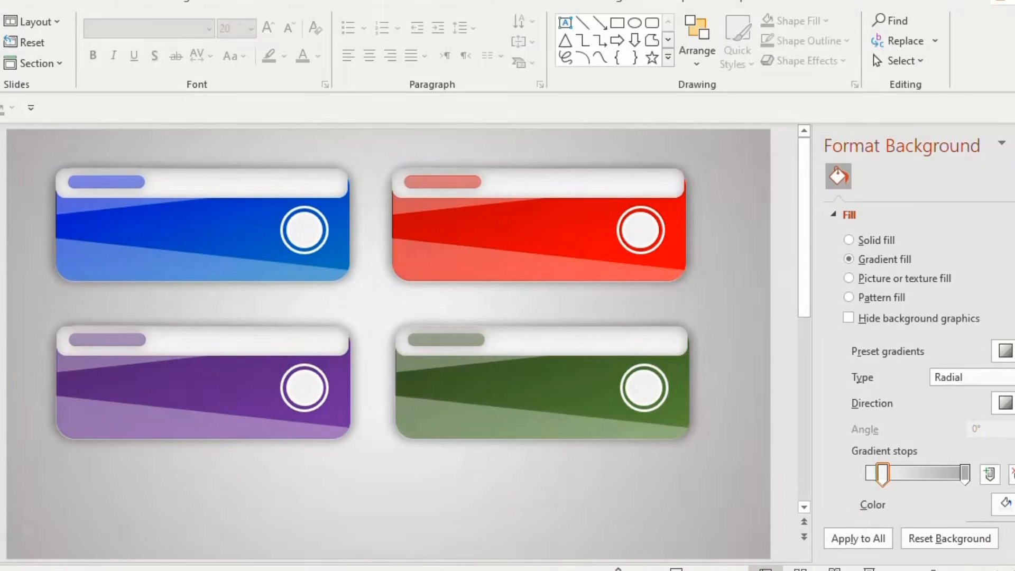
# - Add a text box reading "HEADING 01" and place it near the right end of the blue button's header strip
pyautogui.moveTo(213, 176); pyautogui.dragTo(341, 191)
pyautogui.write('HEADING 01')
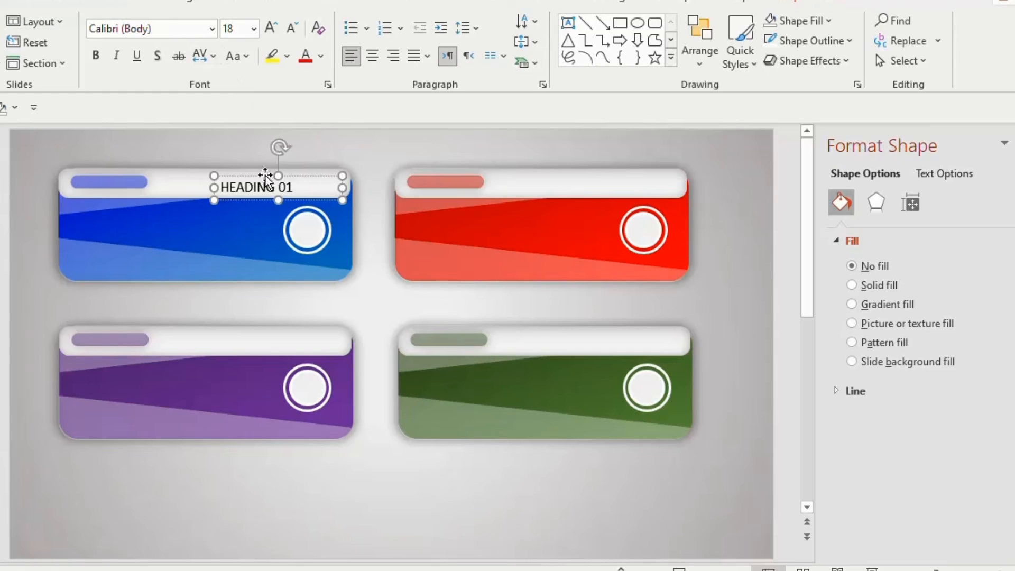
pyautogui.moveTo(267, 171); pyautogui.dragTo(276, 164)
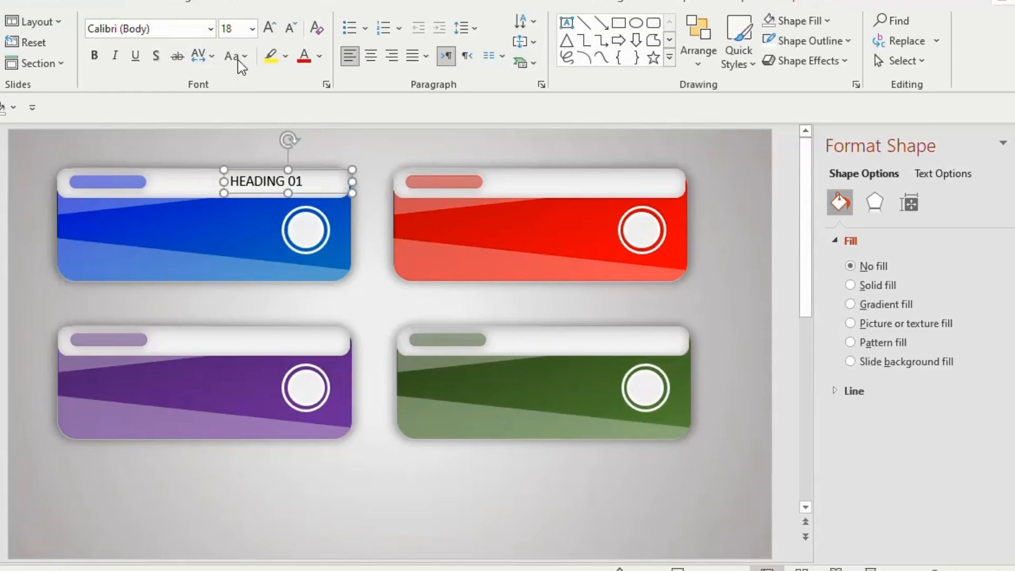
# - Format the HEADING 01 text in Agency FB, size 20
pyautogui.click(212, 29)
pyautogui.click(153, 152)
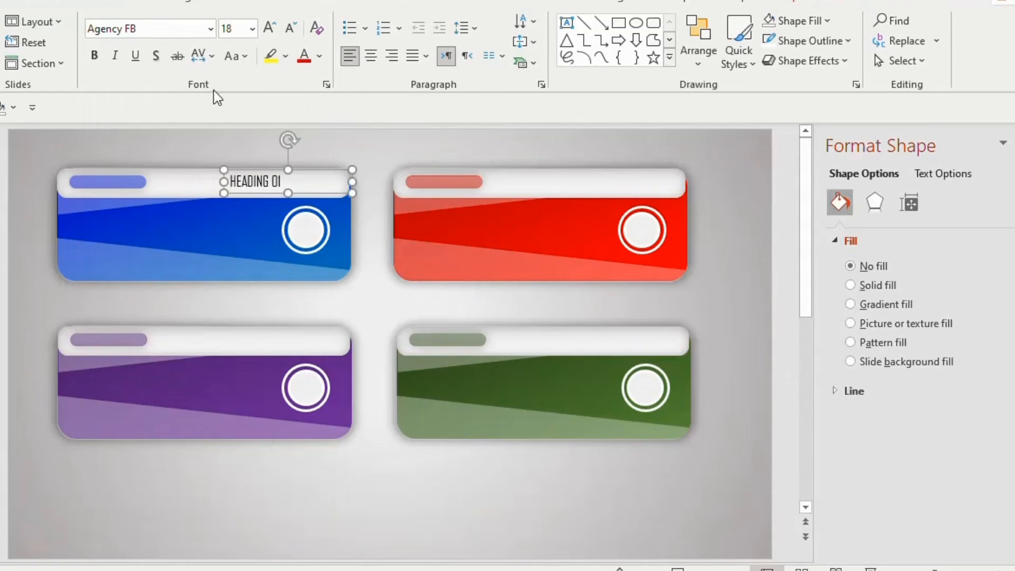
pyautogui.click(251, 30)
pyautogui.click(234, 230)
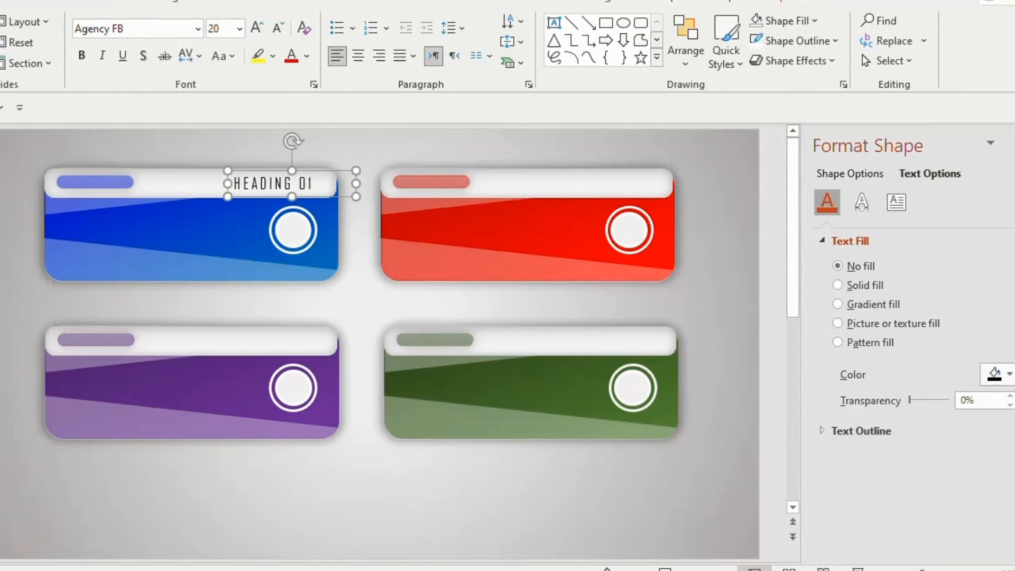
# - Color the HEADING 01 text with the blue sampled from its button and make it semi-transparent
pyautogui.click(1008, 374)
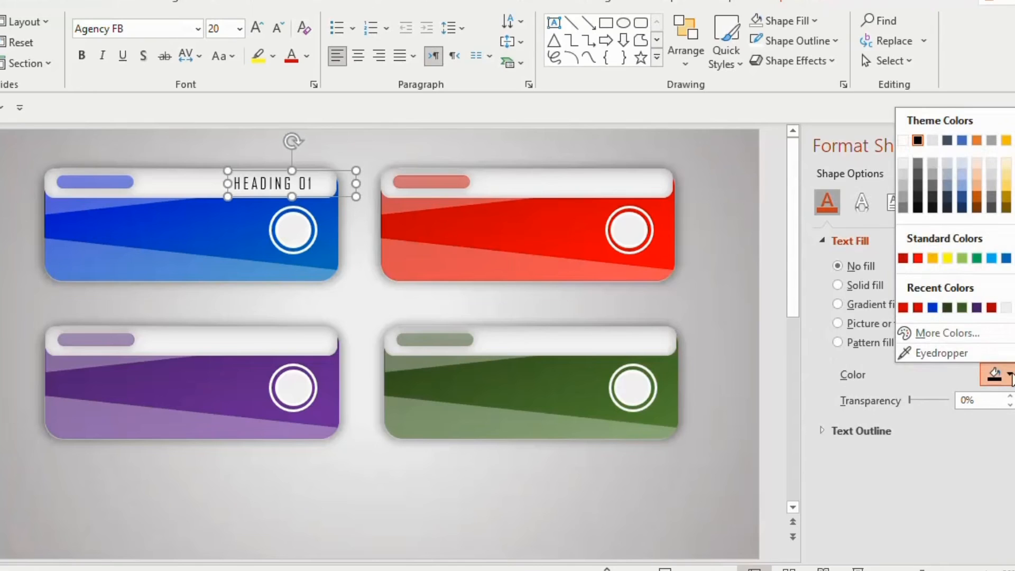
pyautogui.click(938, 353)
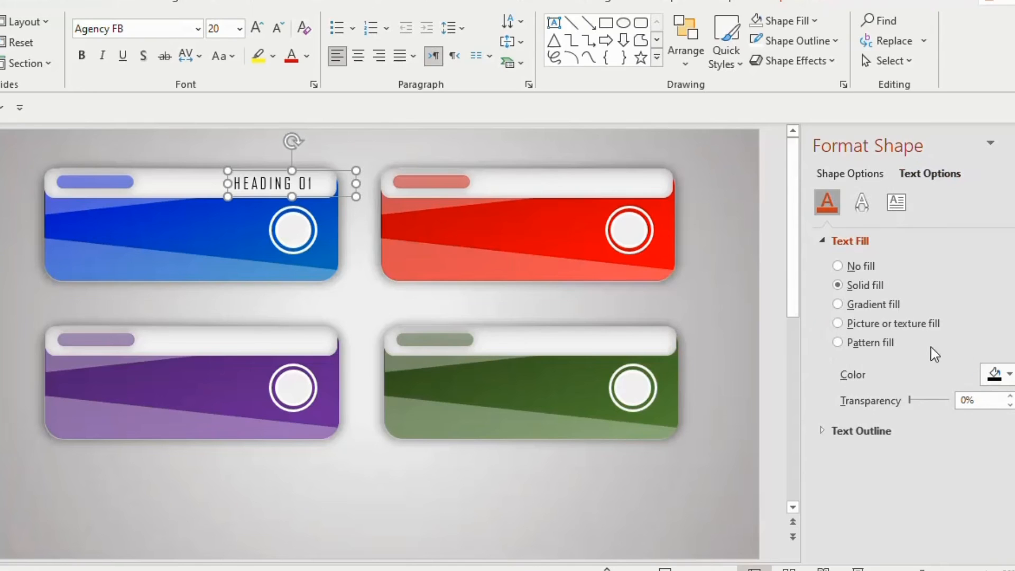
pyautogui.click(235, 209)
pyautogui.moveTo(909, 400); pyautogui.dragTo(934, 410)
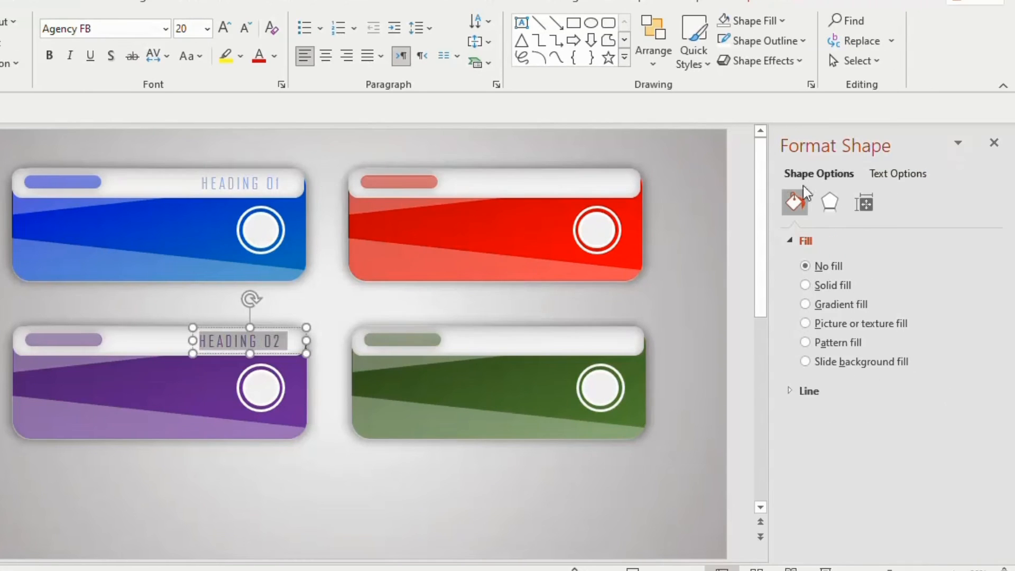
# - Set the text fill transparency of HEADING 02 on the purple button to 60%
pyautogui.click(937, 176)
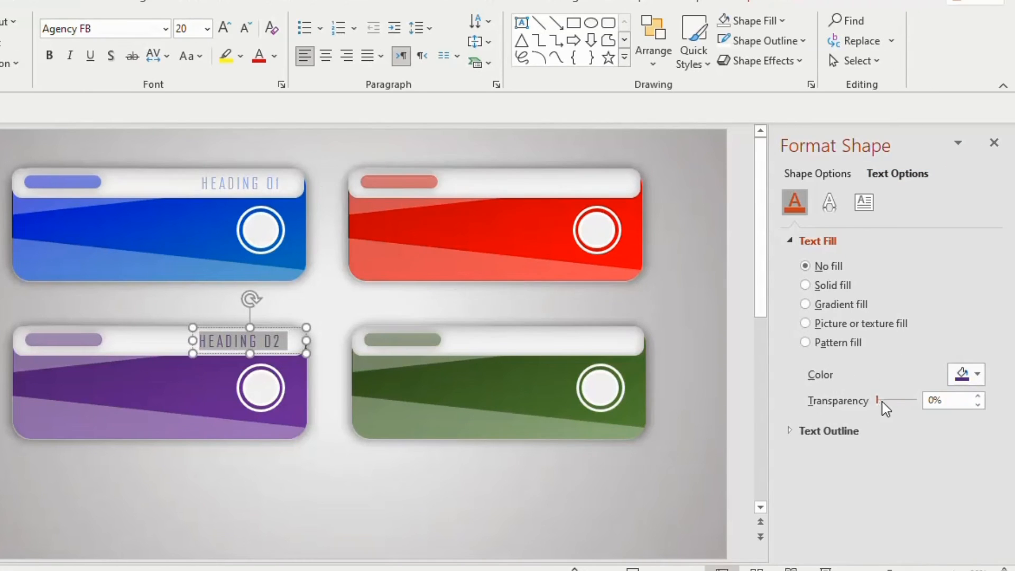
pyautogui.moveTo(881, 401); pyautogui.dragTo(902, 400)
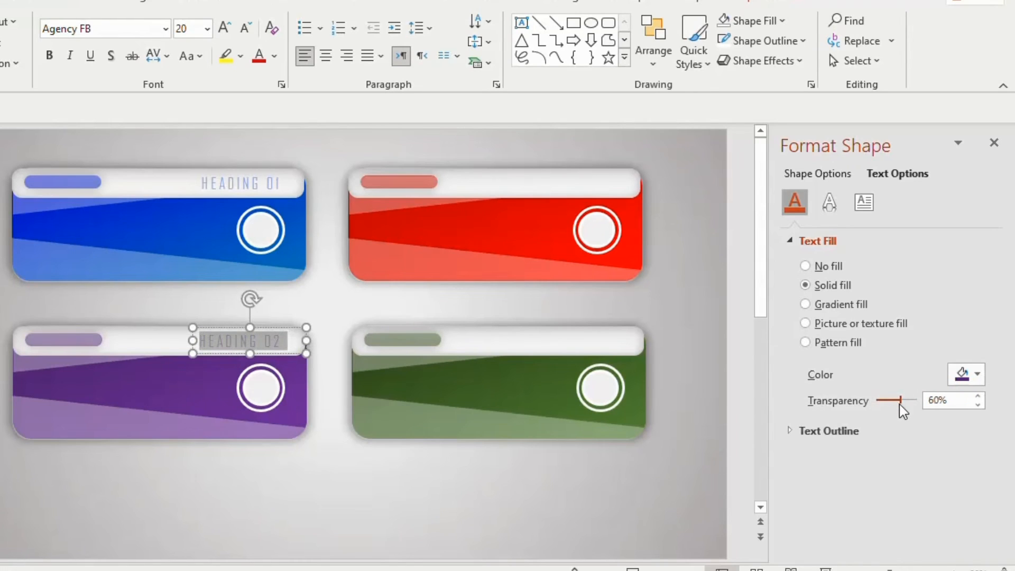
pyautogui.click(705, 201)
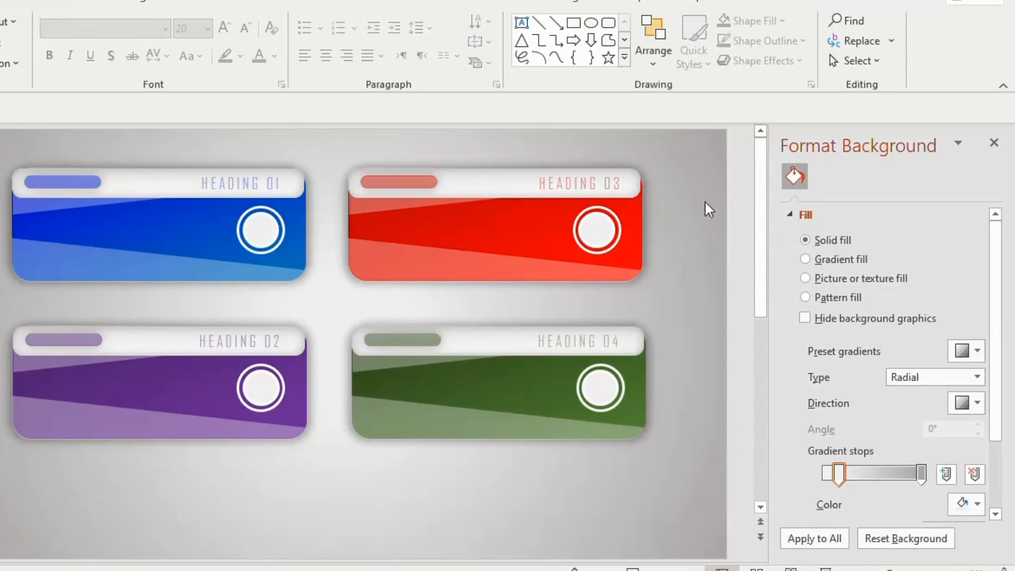
# - Add the channel name as a text box on the blue button, in white Bahnschrift Light Condensed, size 18
pyautogui.click(521, 23)
pyautogui.moveTo(117, 209); pyautogui.dragTo(231, 234)
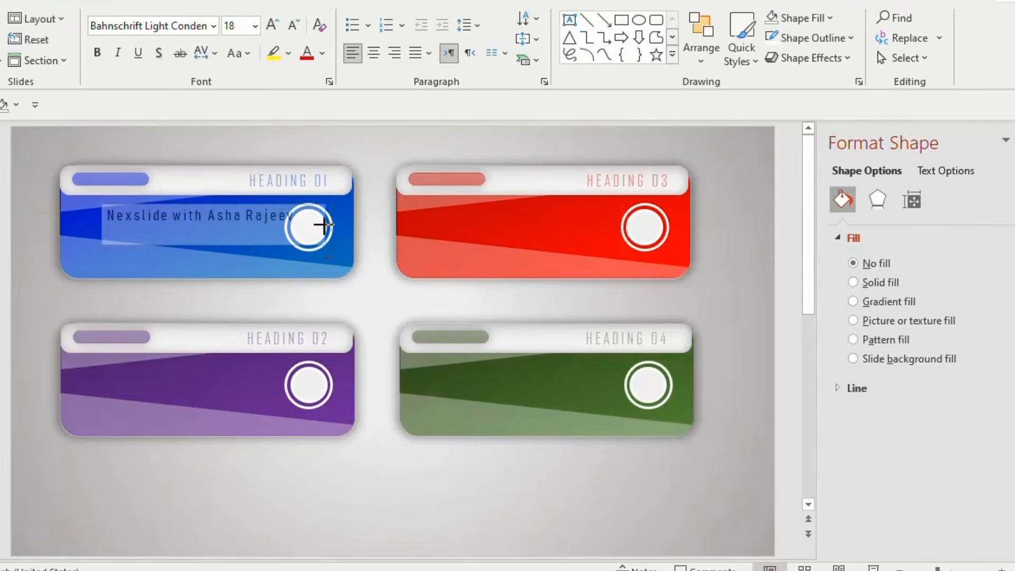
pyautogui.moveTo(314, 221); pyautogui.dragTo(286, 208)
pyautogui.click(321, 53)
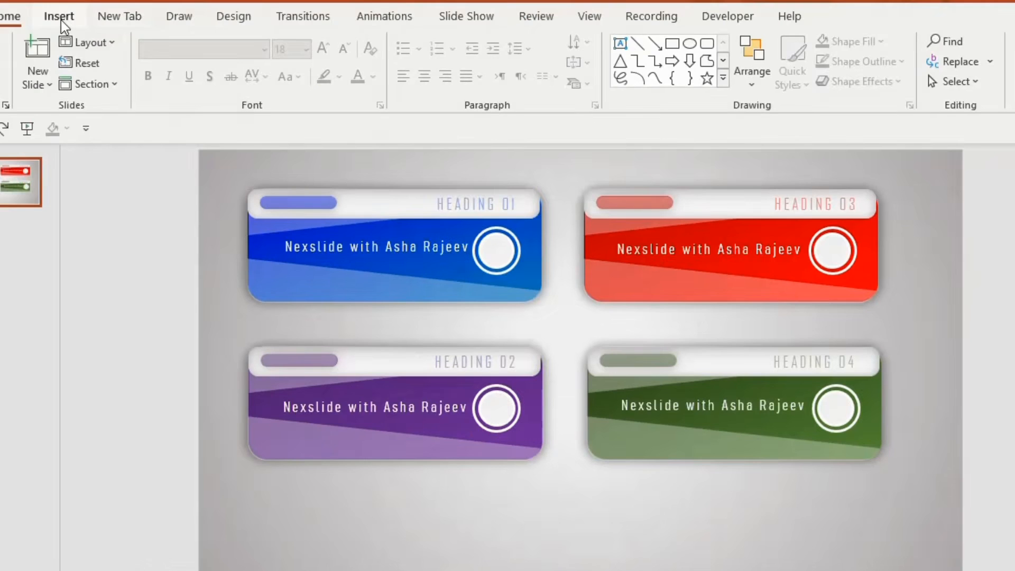
# - Insert four stock icons: books, a lab beaker, a single speech bubble and a pair of speech bubbles
pyautogui.click(61, 19)
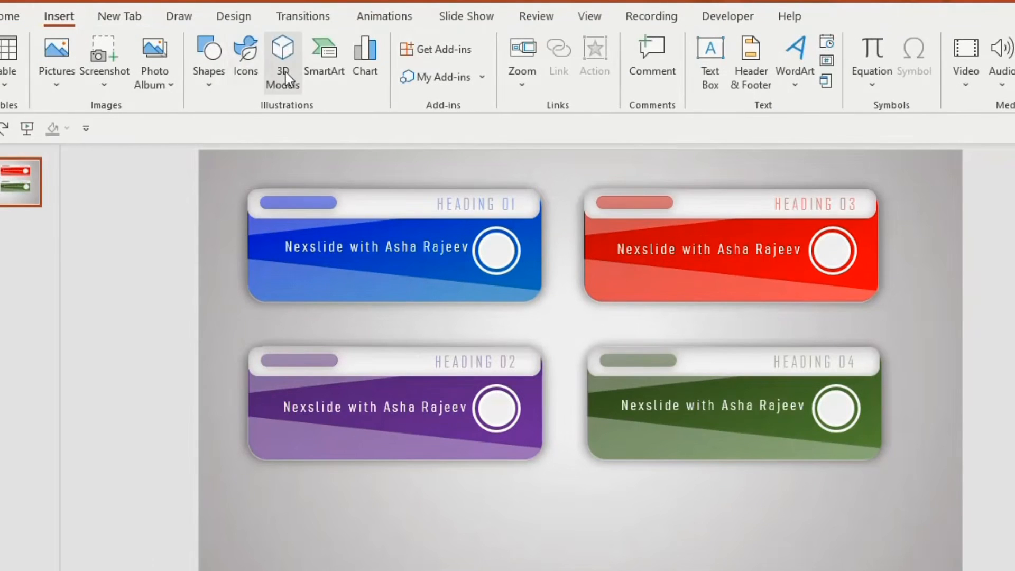
pyautogui.click(244, 76)
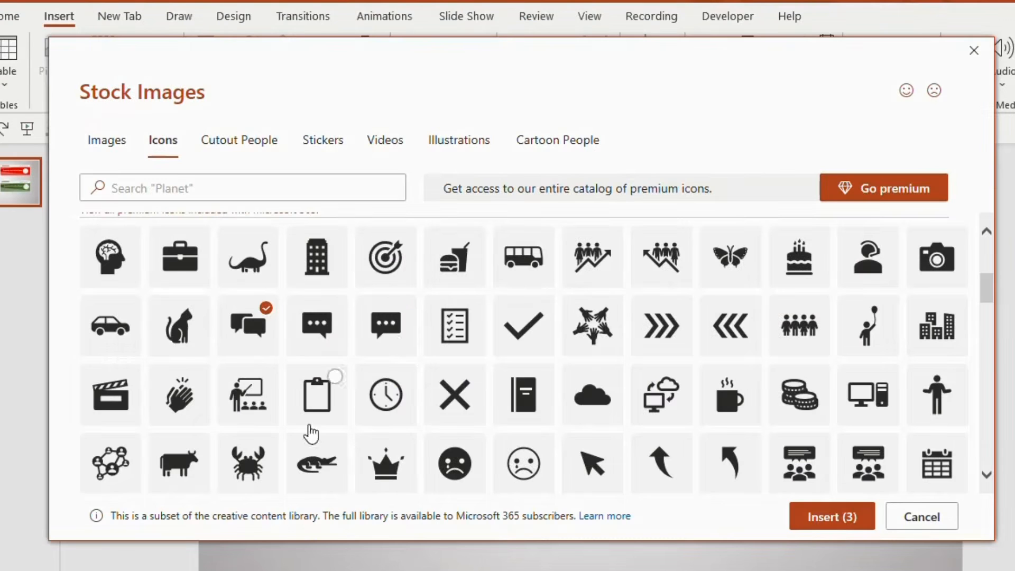
pyautogui.click(389, 333)
pyautogui.click(833, 517)
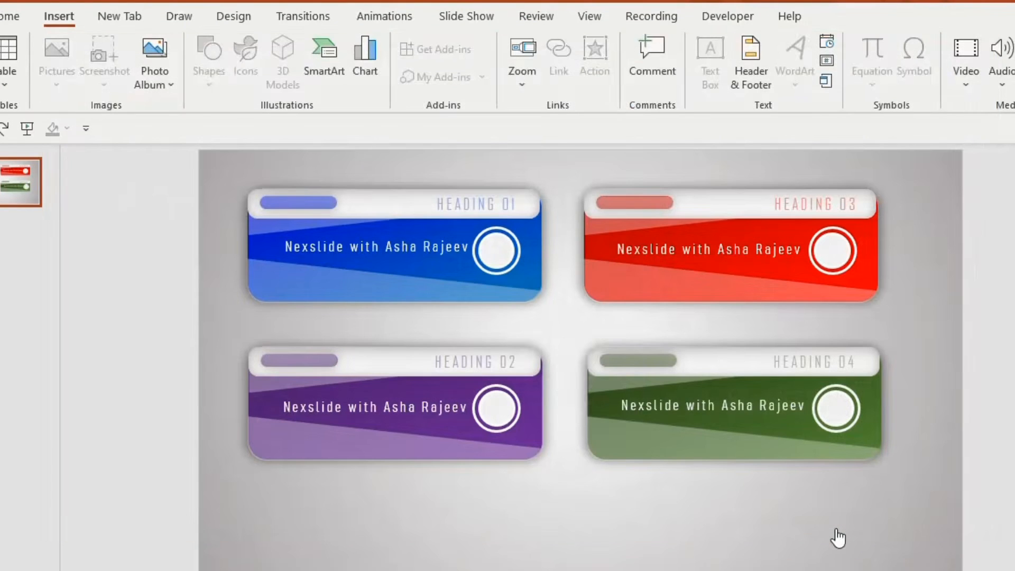
# - Fill the four icons with Light Gray, Background 2, Darker 25% and resize them to 0.5" by 0.5"
pyautogui.click(458, 41)
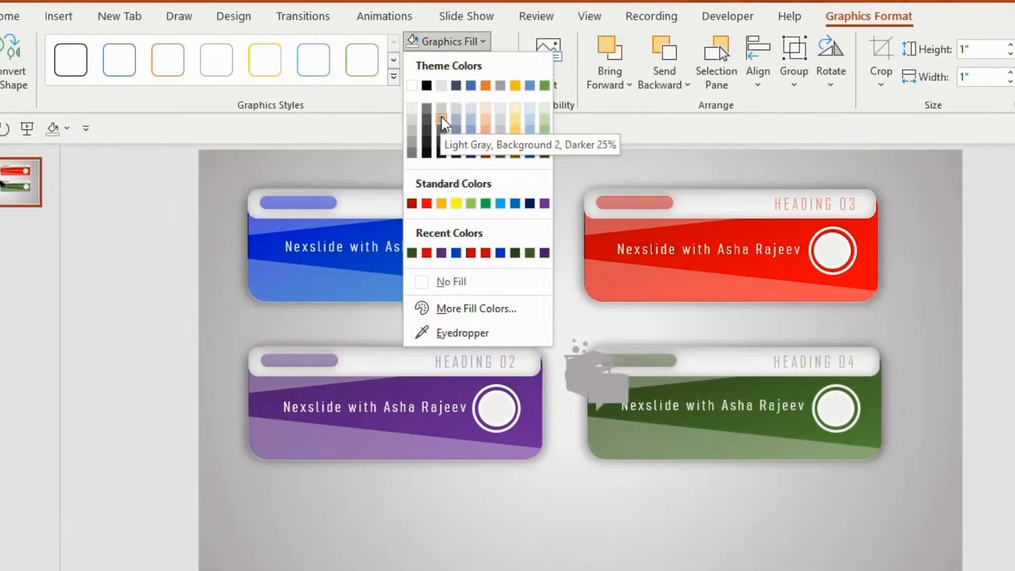
pyautogui.click(443, 120)
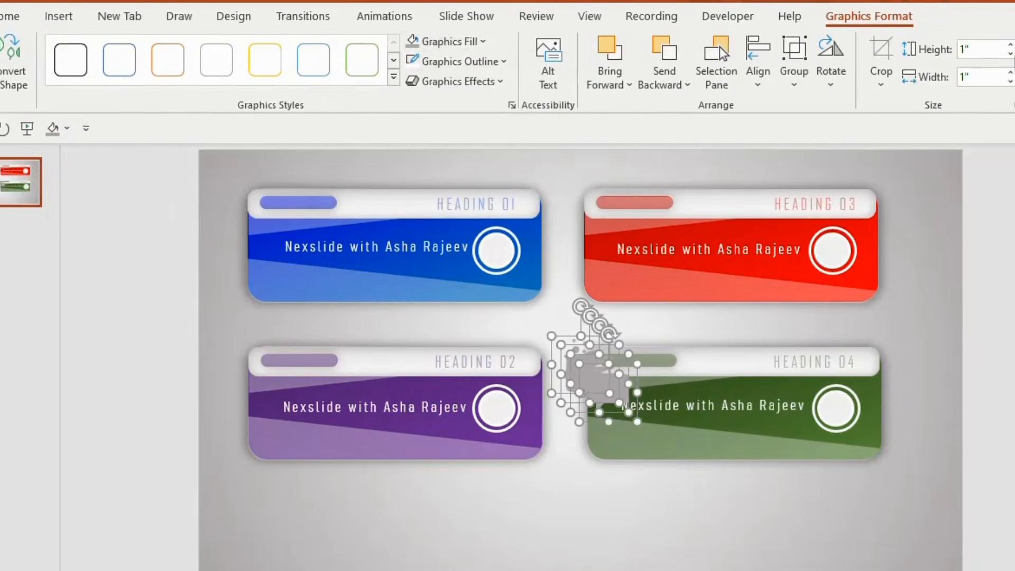
pyautogui.click(1010, 54)
pyautogui.click(1009, 54)
pyautogui.click(1010, 54)
pyautogui.click(972, 51)
pyautogui.click(972, 51)
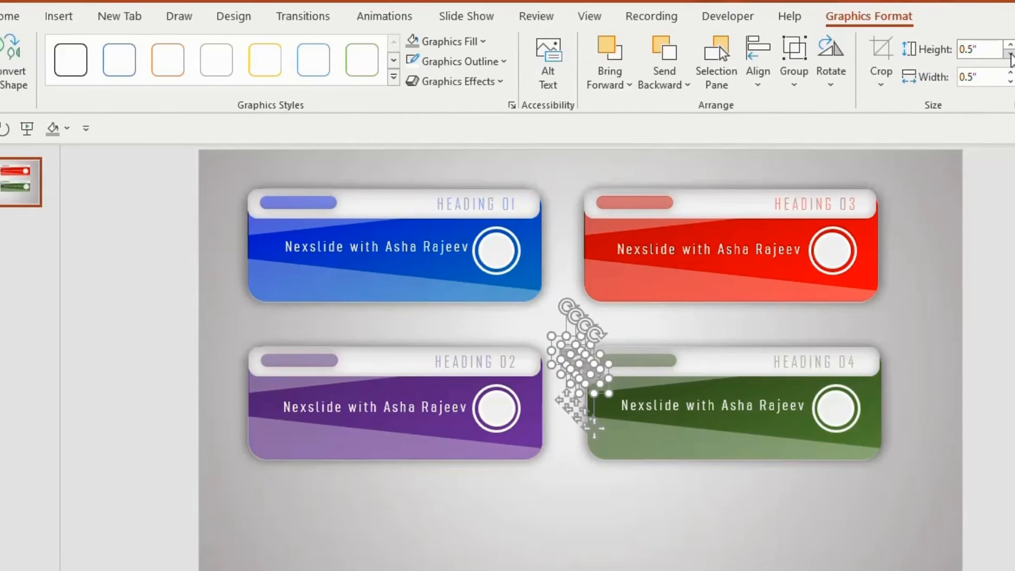
pyautogui.click(546, 526)
# - Place the books icon in the blue button's circle, the beaker in purple, the single speech bubble in red and the paired bubbles in green
pyautogui.moveTo(570, 353); pyautogui.dragTo(493, 244)
pyautogui.moveTo(565, 349); pyautogui.dragTo(495, 404)
pyautogui.moveTo(581, 366); pyautogui.dragTo(818, 240)
pyautogui.moveTo(584, 368); pyautogui.dragTo(835, 408)
# - Group each button with its heading, caption and icon, and move all four groups down to leave room for a title
pyautogui.moveTo(227, 159); pyautogui.dragTo(565, 325)
pyautogui.moveTo(560, 157); pyautogui.dragTo(925, 328)
pyautogui.moveTo(213, 318); pyautogui.dragTo(592, 507)
pyautogui.moveTo(563, 317); pyautogui.dragTo(924, 531)
pyautogui.moveTo(215, 157); pyautogui.dragTo(937, 552)
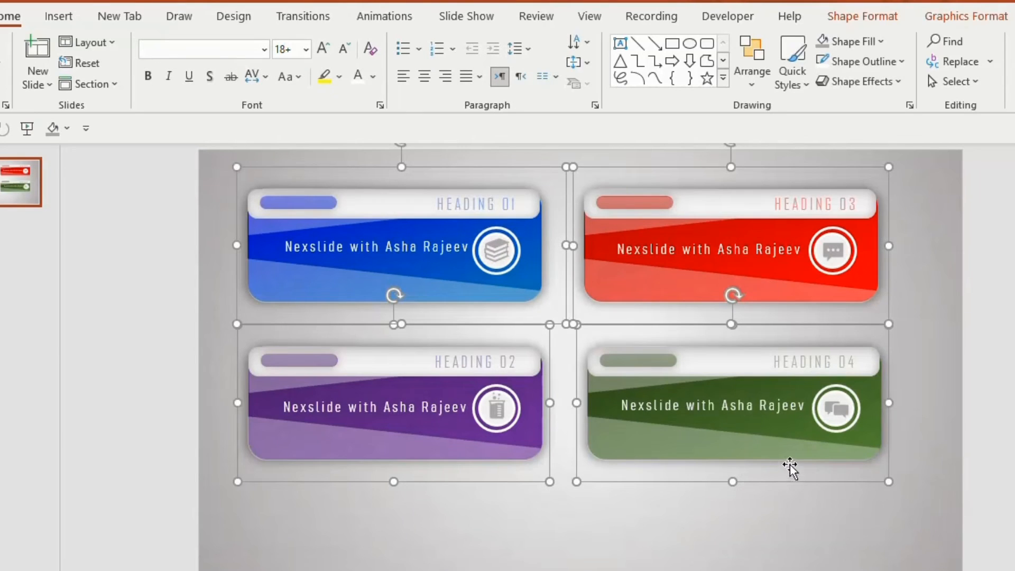
pyautogui.moveTo(789, 465); pyautogui.dragTo(795, 516)
# - Add a wide text box above the buttons with the title "4- STEP INFOGRAPHICS"
pyautogui.click(620, 43)
pyautogui.moveTo(343, 163); pyautogui.dragTo(858, 205)
pyautogui.write('4')
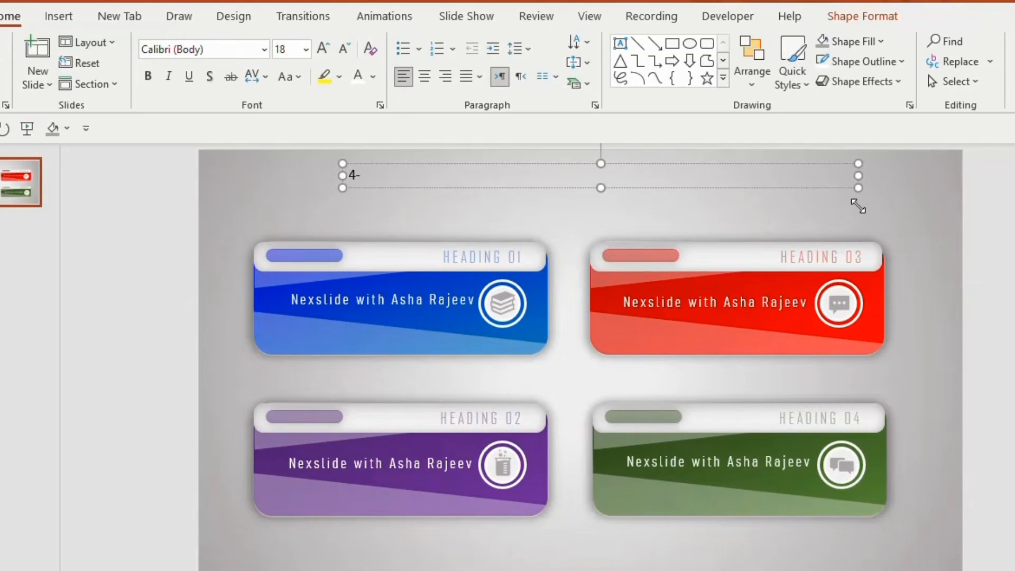
pyautogui.write('- STEP INFOGRAPHICS')
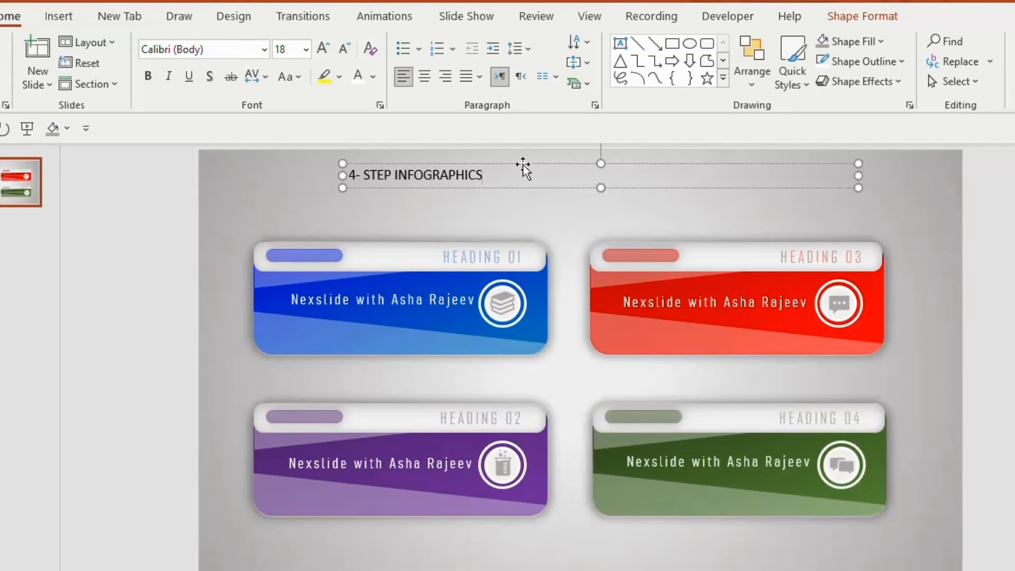
# - Format the slide title in bold Arial Narrow, size 28
pyautogui.click(524, 163)
pyautogui.click(264, 50)
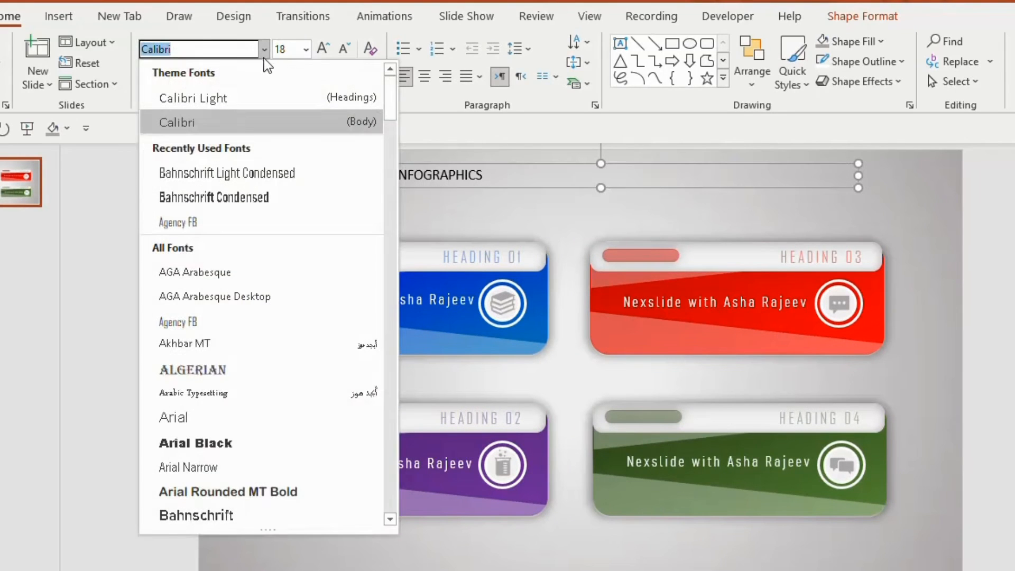
pyautogui.click(211, 467)
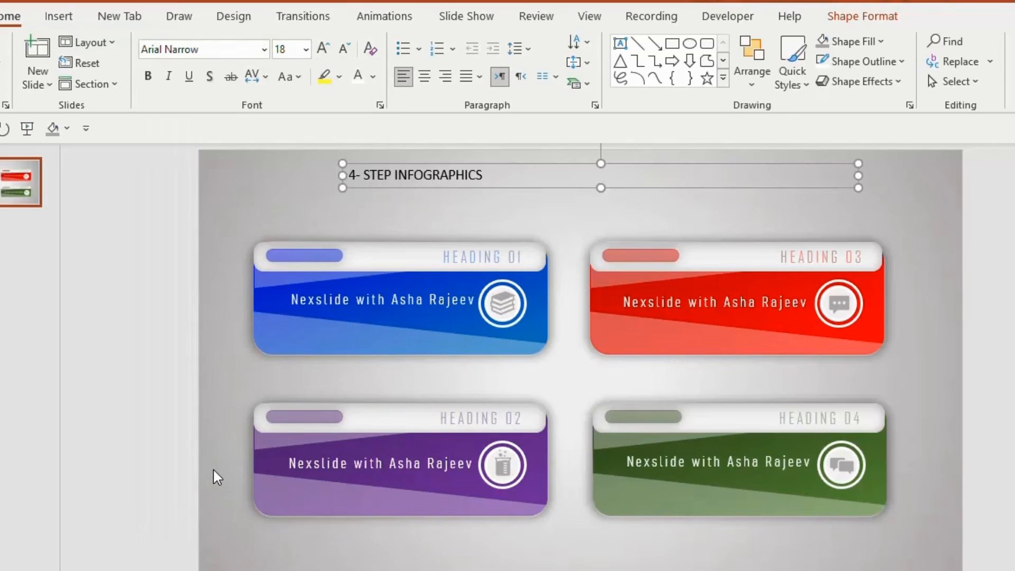
pyautogui.click(307, 50)
pyautogui.click(290, 290)
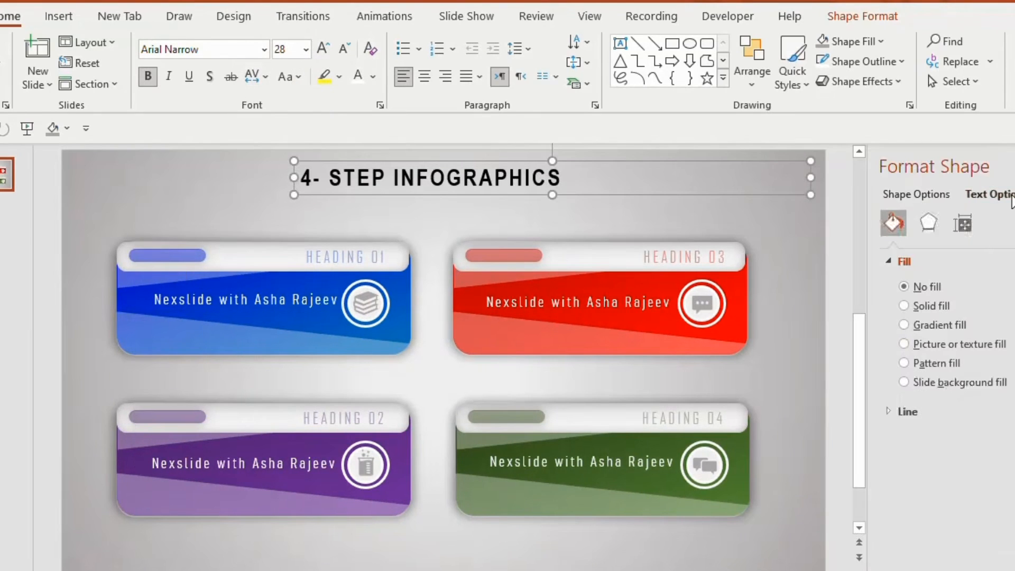
# - Apply a gradient fill to the title text, with stops sampled from the red, purple, blue and green buttons
pyautogui.click(1011, 196)
pyautogui.click(907, 329)
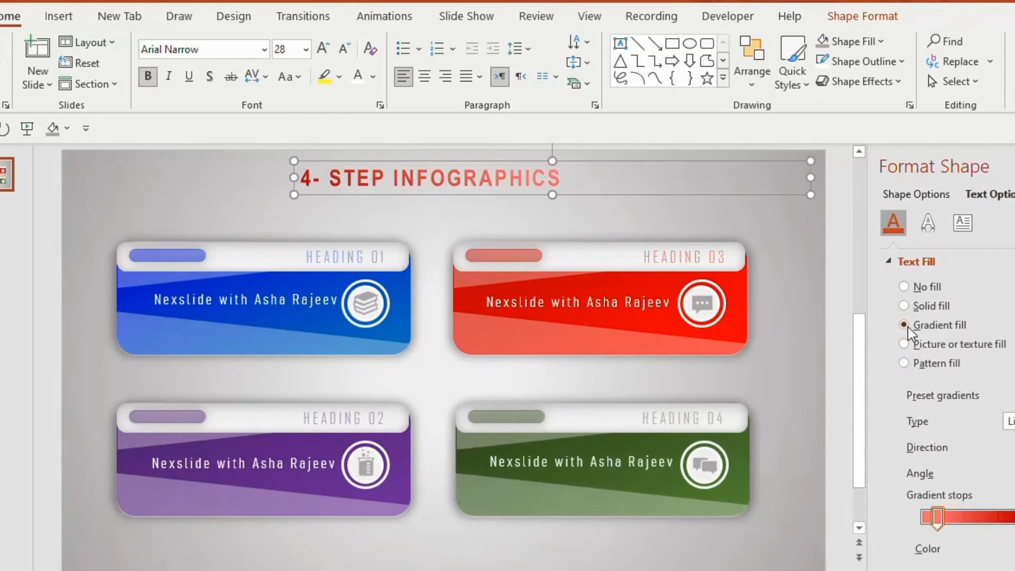
pyautogui.scroll(-3, 940, 396)
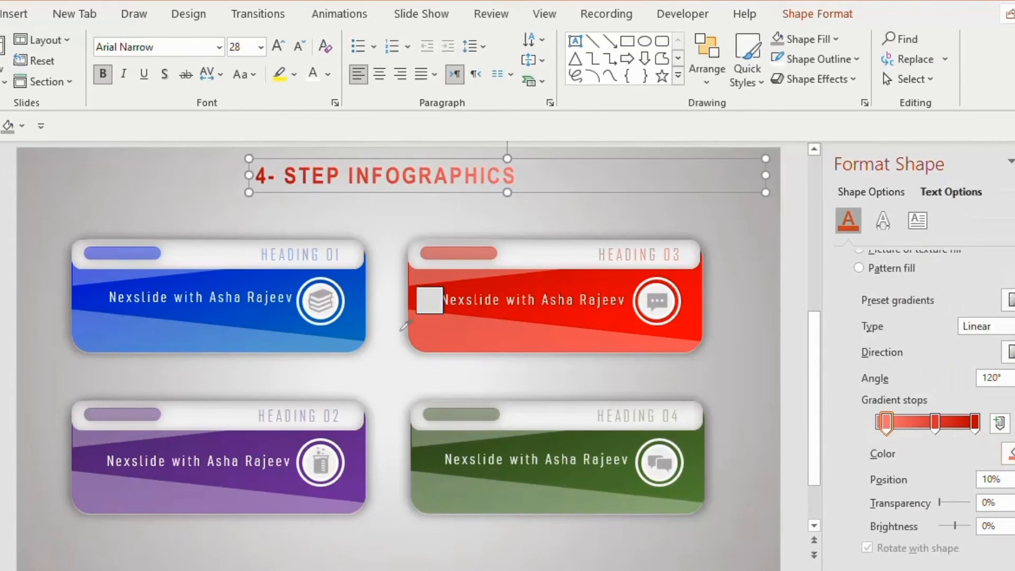
pyautogui.click(263, 276)
pyautogui.click(935, 423)
pyautogui.click(1009, 453)
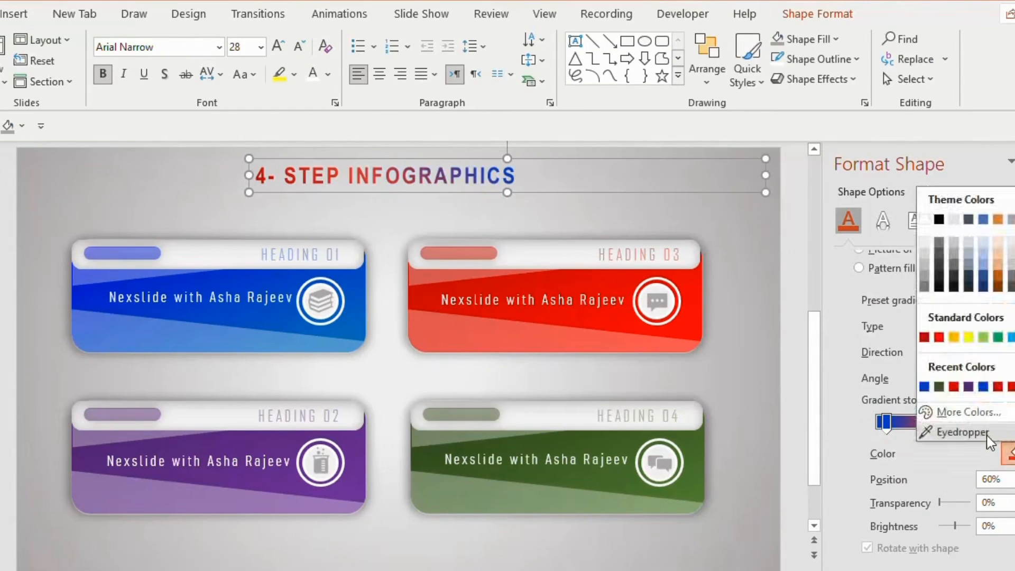
pyautogui.click(946, 430)
pyautogui.click(545, 451)
pyautogui.click(974, 423)
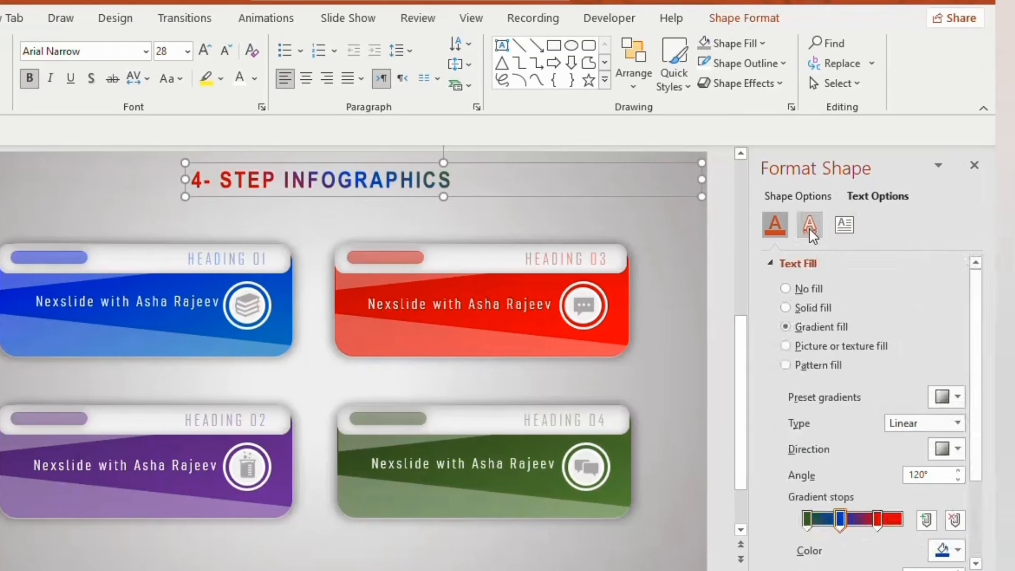
# - Add an Offset: Bottom Right shadow to the title text with 31 pt blur and 27 pt distance
pyautogui.click(810, 226)
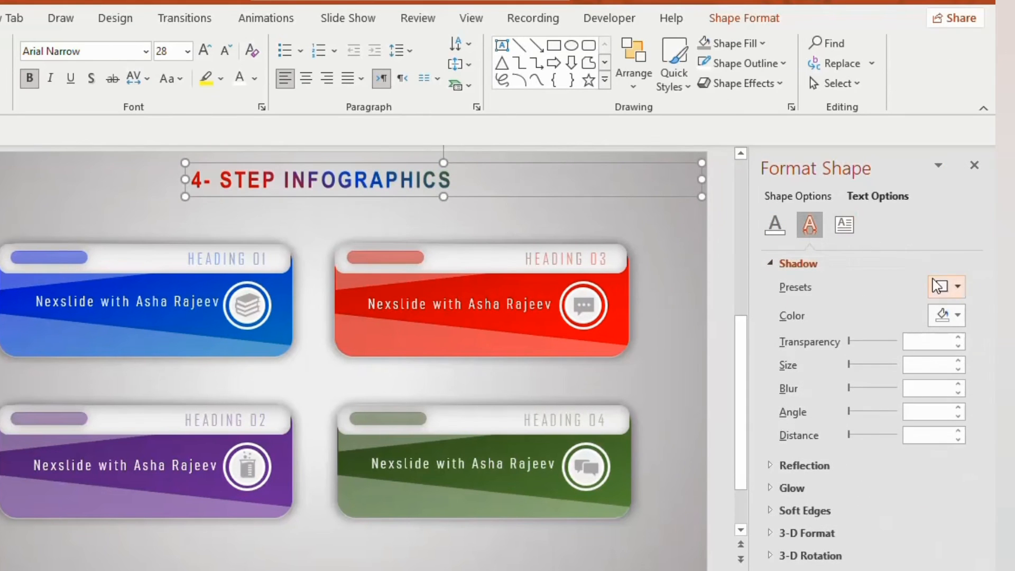
pyautogui.click(958, 294)
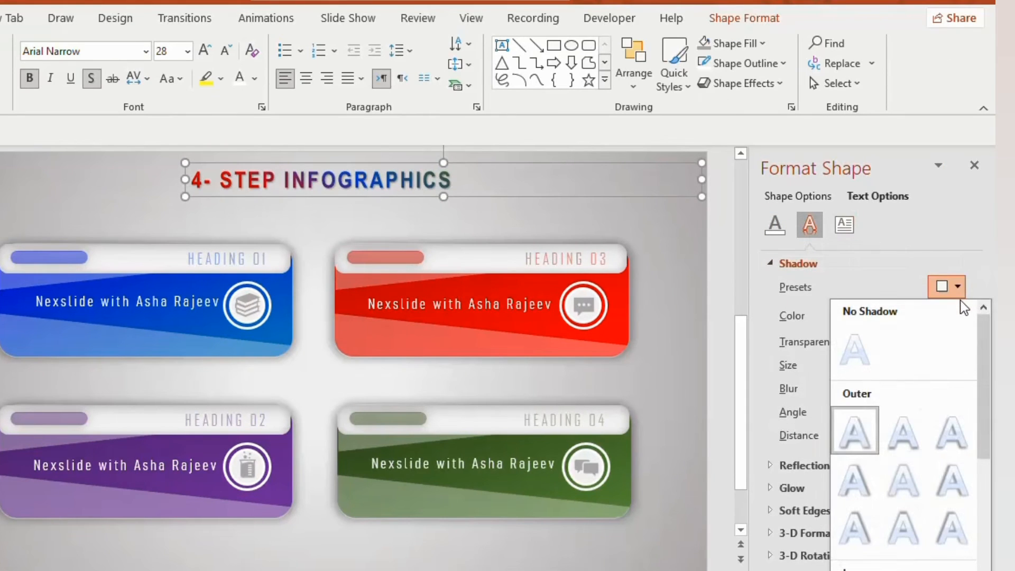
pyautogui.click(857, 439)
pyautogui.moveTo(850, 389); pyautogui.dragTo(866, 391)
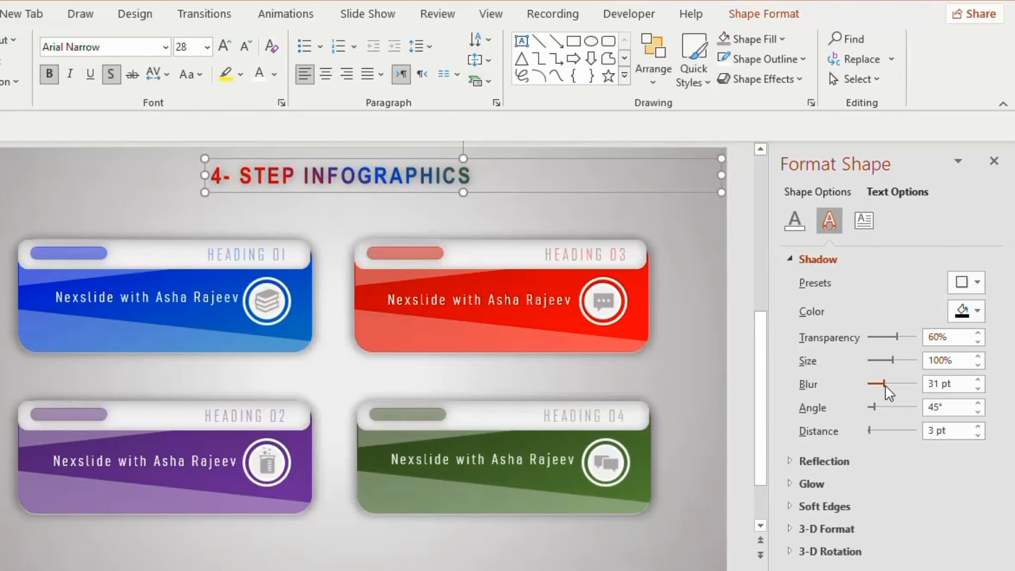
pyautogui.moveTo(869, 430); pyautogui.dragTo(876, 433)
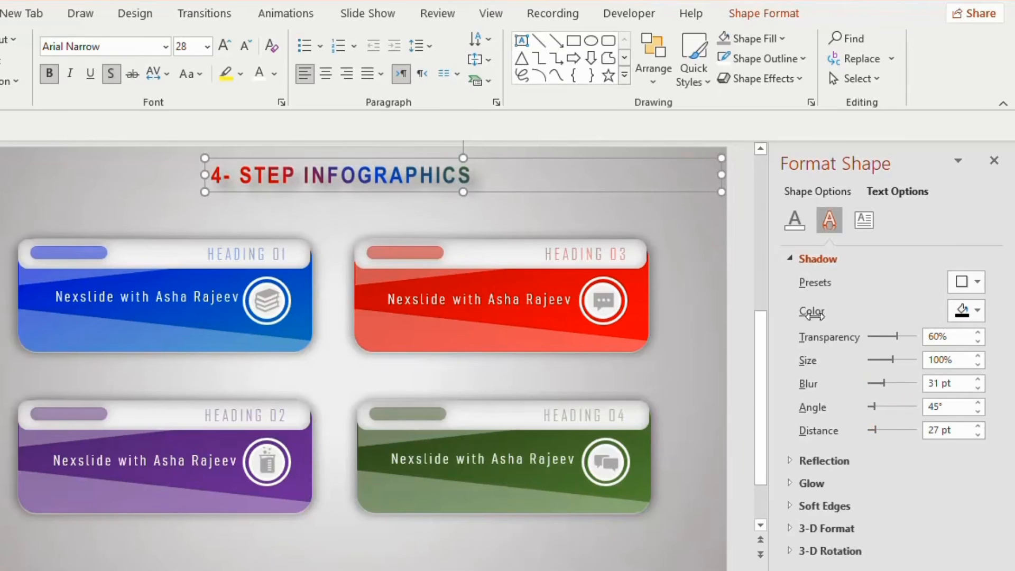
pyautogui.click(743, 265)
pyautogui.click(994, 160)
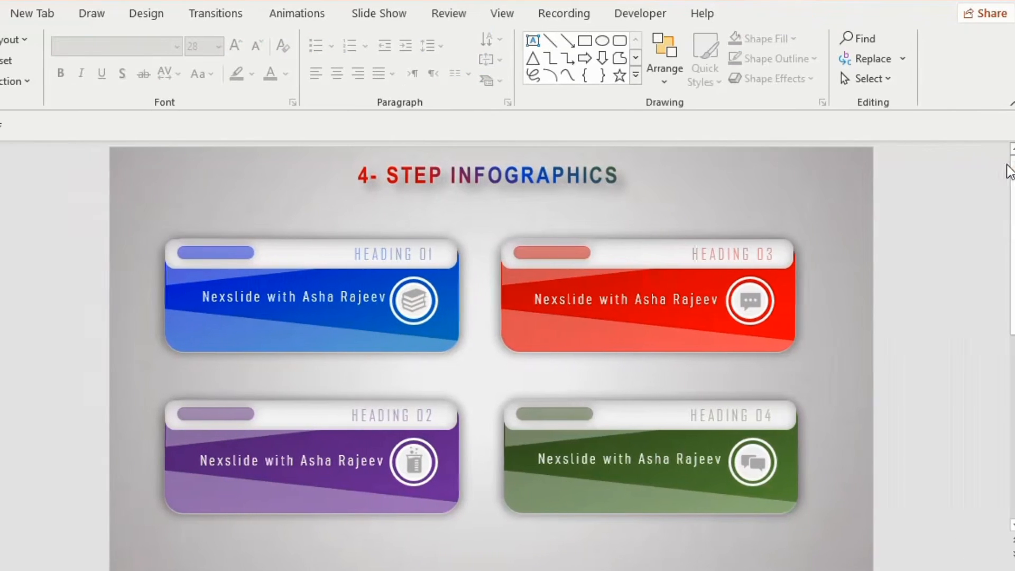
# - Apply the Shape entrance animation to the slide title
pyautogui.click(505, 173)
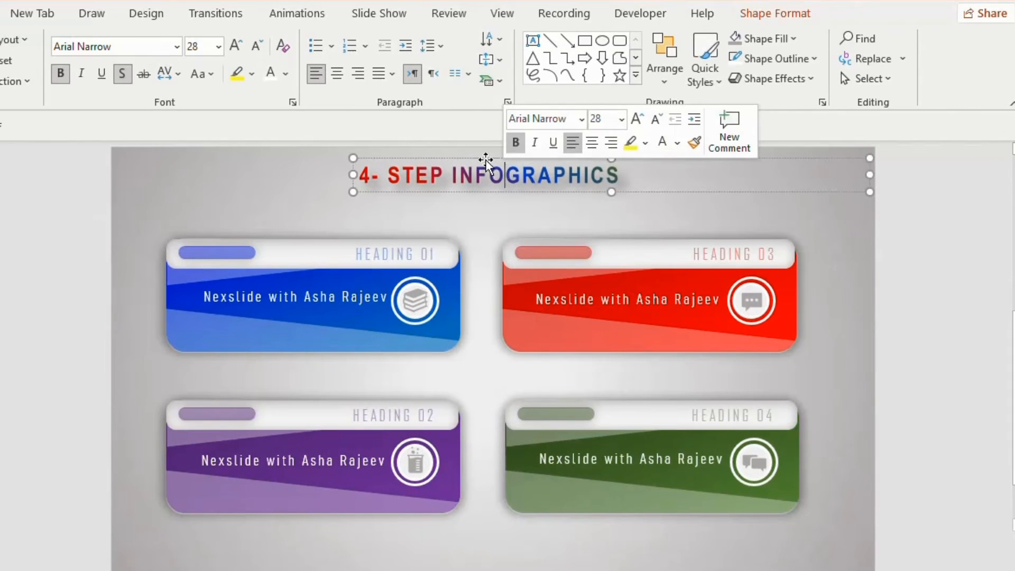
pyautogui.click(299, 14)
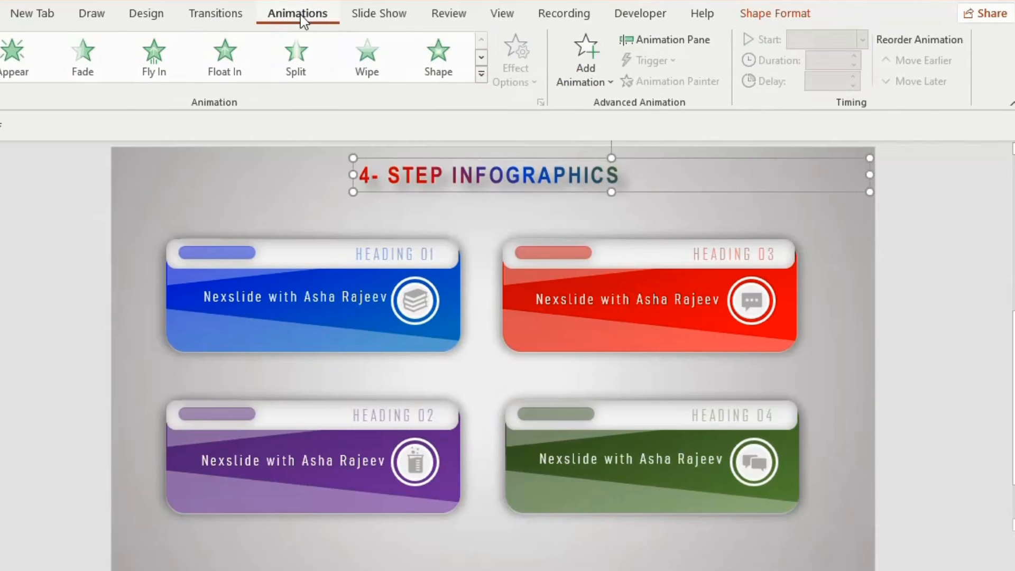
pyautogui.click(438, 56)
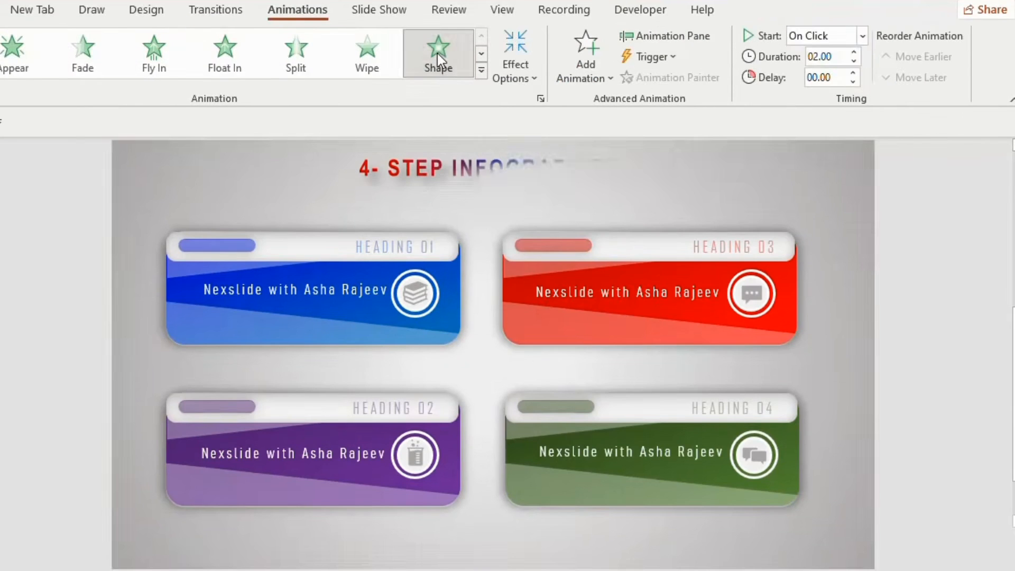
# - Add the Peek In entrance effect to the blue Heading 01 button group
pyautogui.click(399, 235)
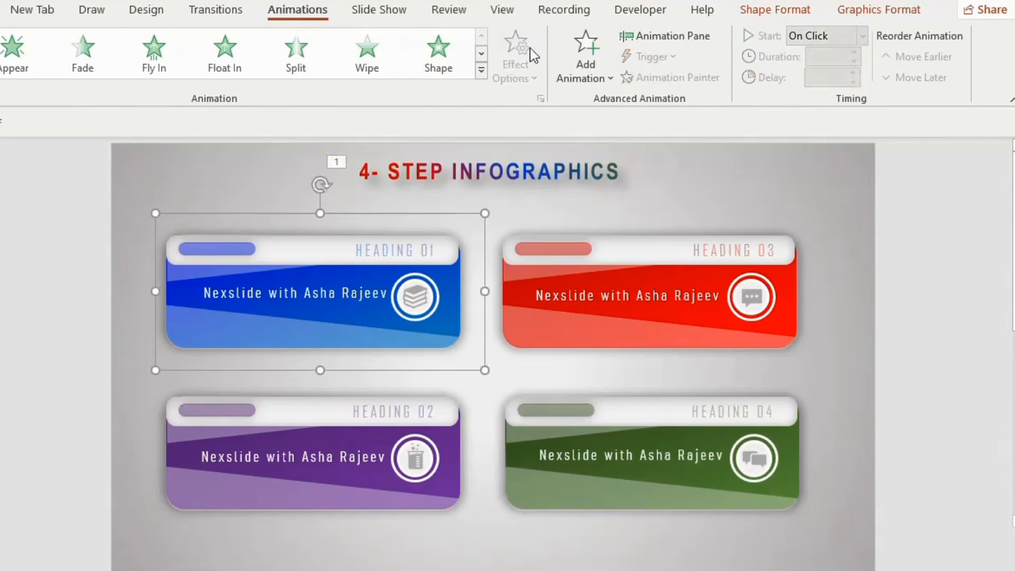
pyautogui.click(585, 68)
pyautogui.scroll(-3, 922, 275)
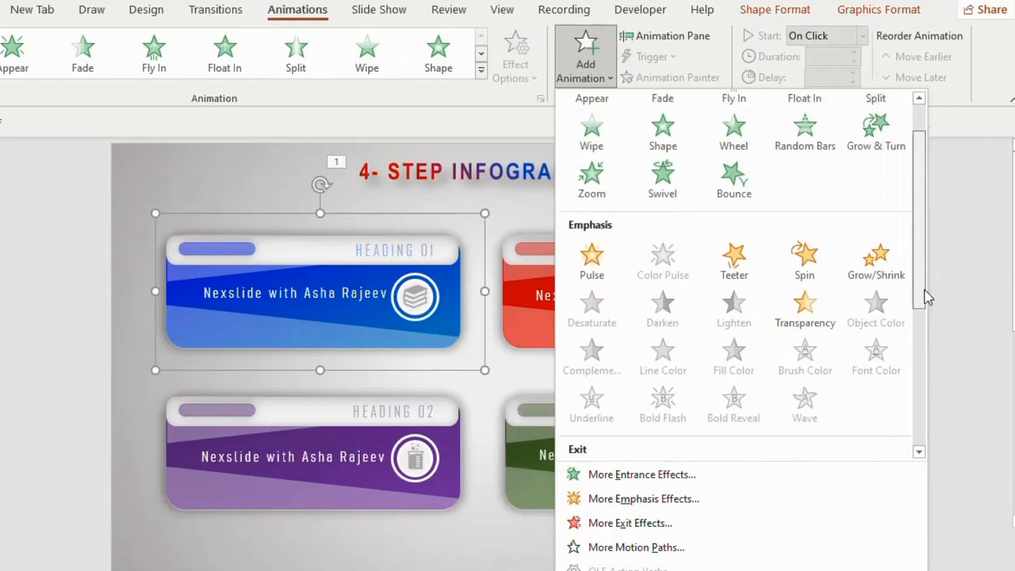
pyautogui.click(624, 474)
pyautogui.moveTo(432, 117); pyautogui.dragTo(840, 112)
pyautogui.click(767, 231)
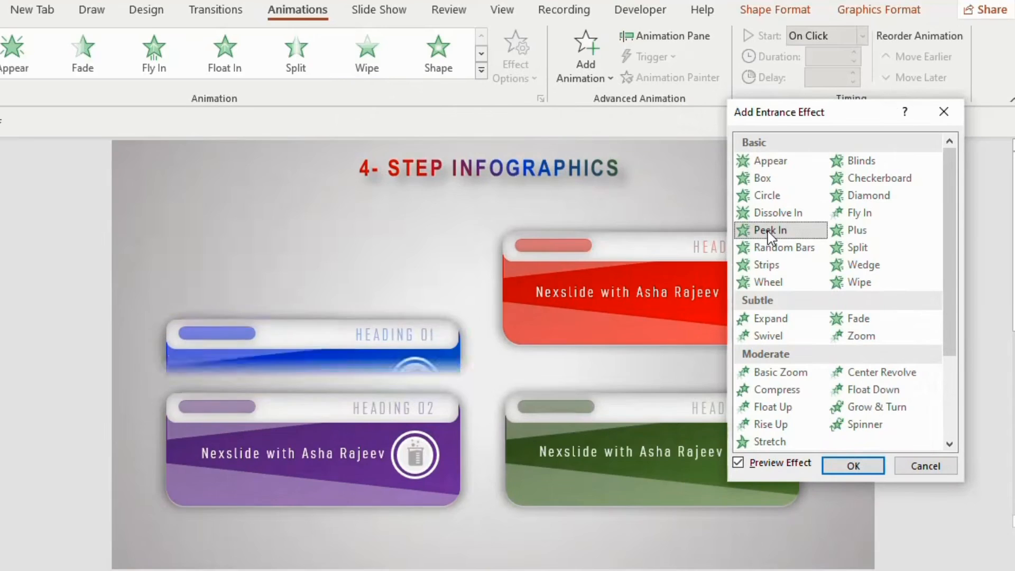
pyautogui.click(852, 466)
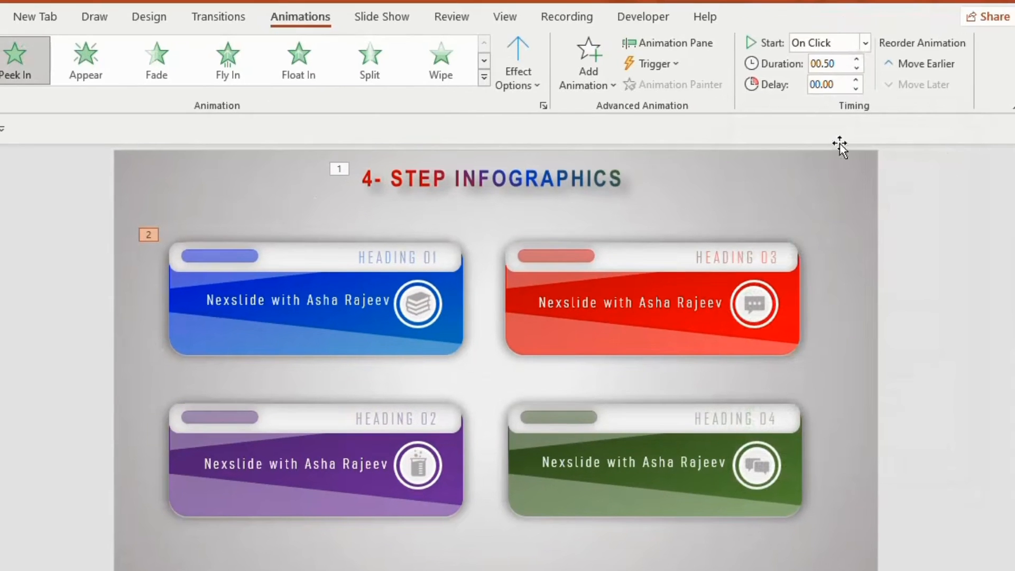
# - Set the blue group's animation to start After Previous with a 1.50-second duration and a 0.50-second delay
pyautogui.click(862, 36)
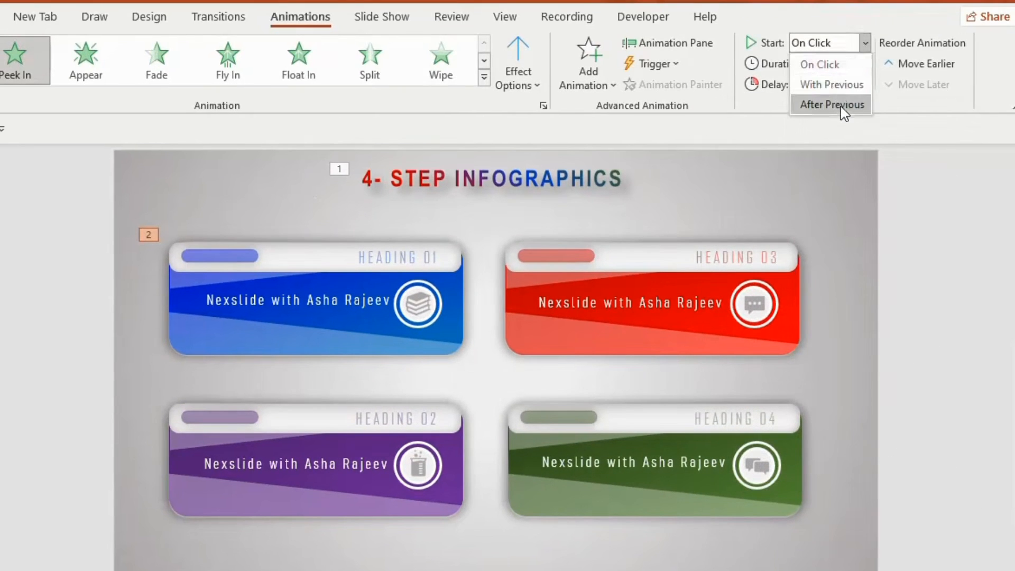
pyautogui.click(840, 104)
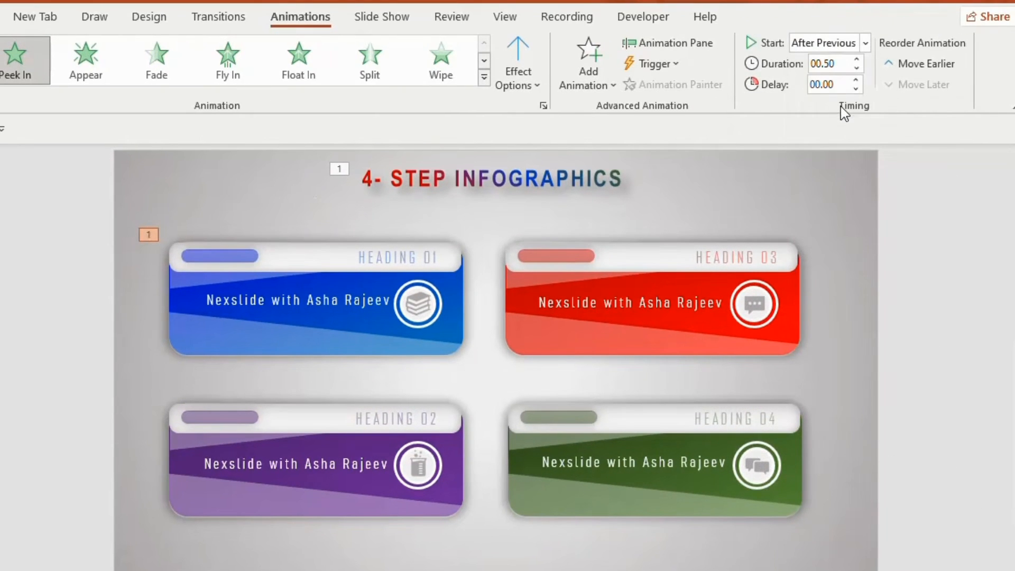
pyautogui.click(858, 59)
pyautogui.click(857, 80)
pyautogui.click(856, 80)
pyautogui.click(857, 80)
pyautogui.click(907, 260)
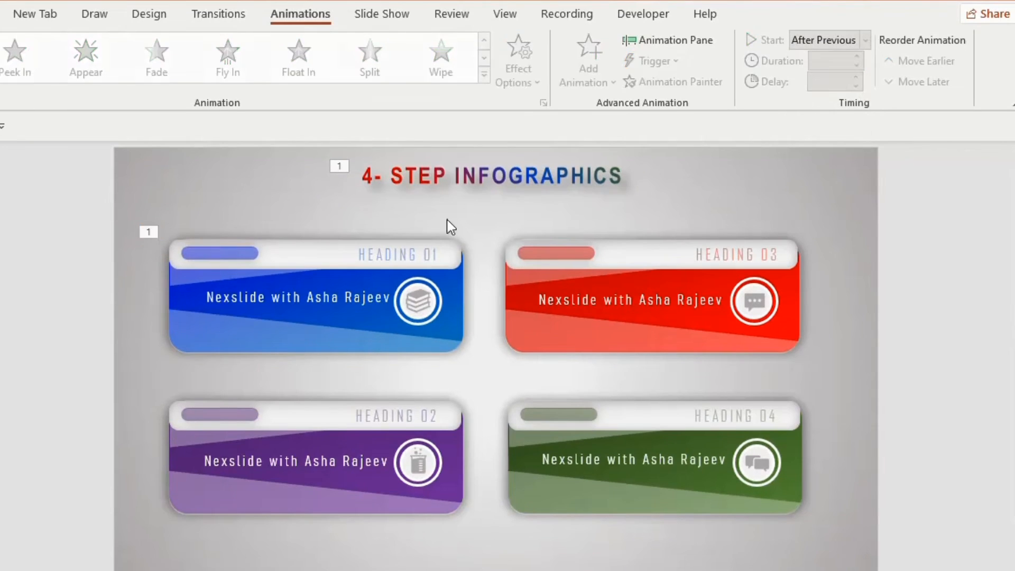
# - Copy the blue group's animation to the purple, red and green button groups, in that order, with Animation Painter
pyautogui.click(350, 240)
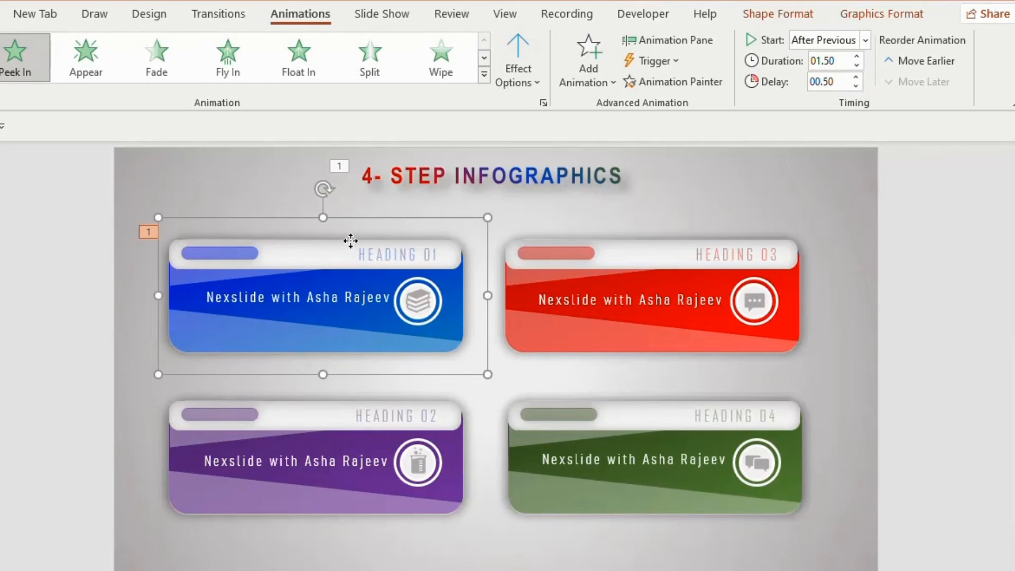
pyautogui.click(676, 85)
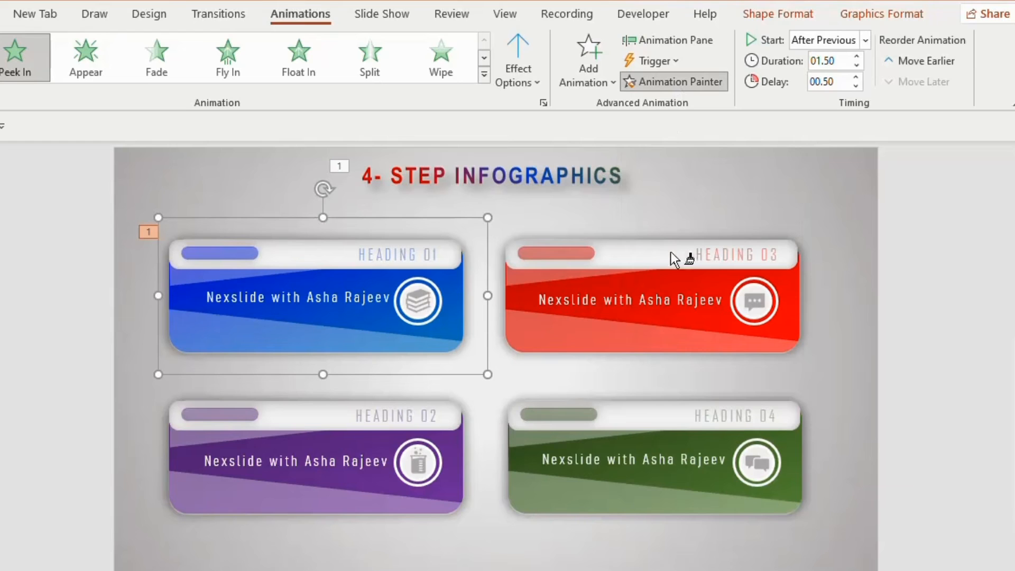
pyautogui.click(319, 413)
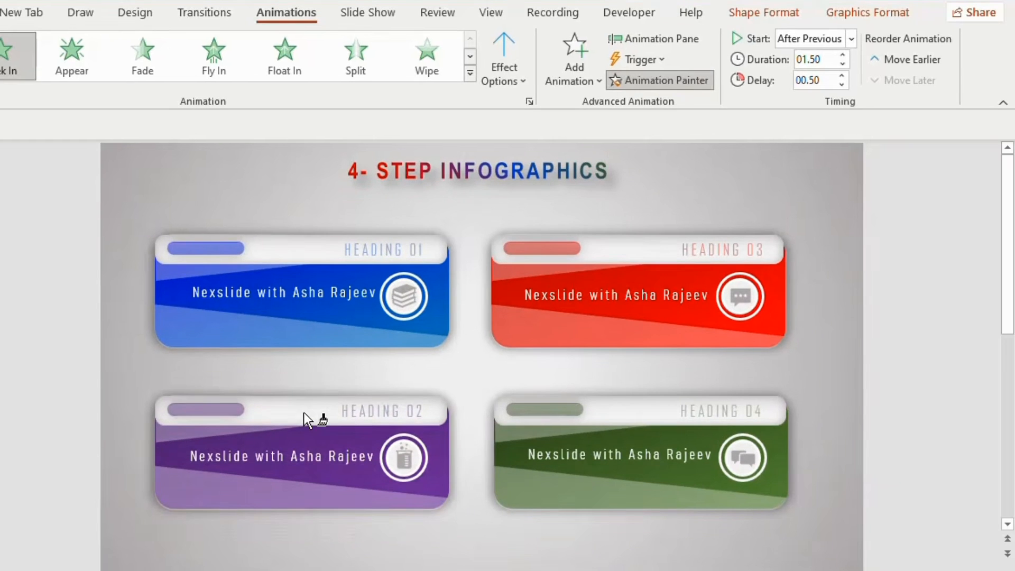
pyautogui.click(637, 255)
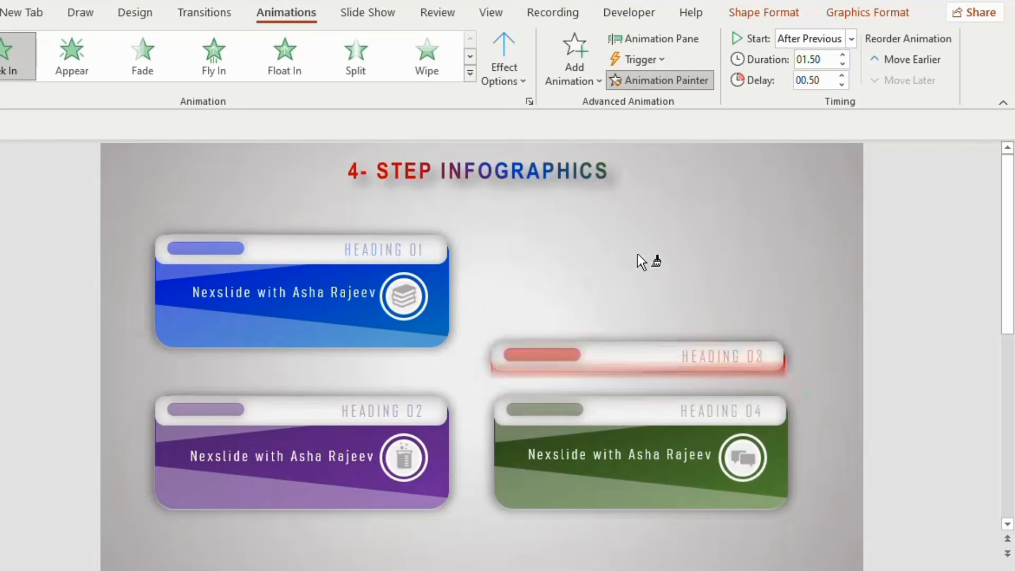
pyautogui.click(638, 408)
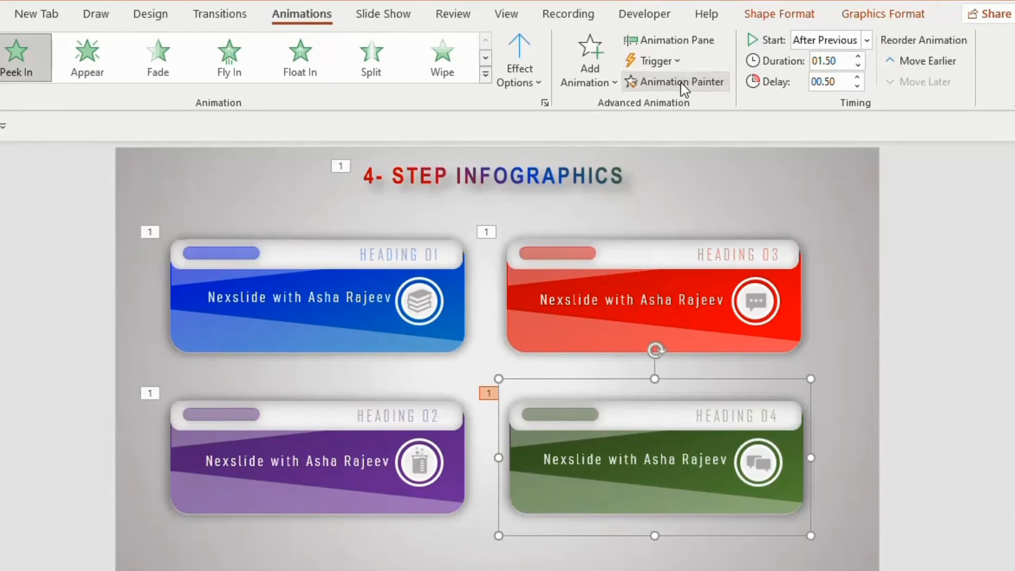
pyautogui.click(661, 80)
# - Deselect the green group and start the slide show to preview the animated infographic
pyautogui.click(913, 258)
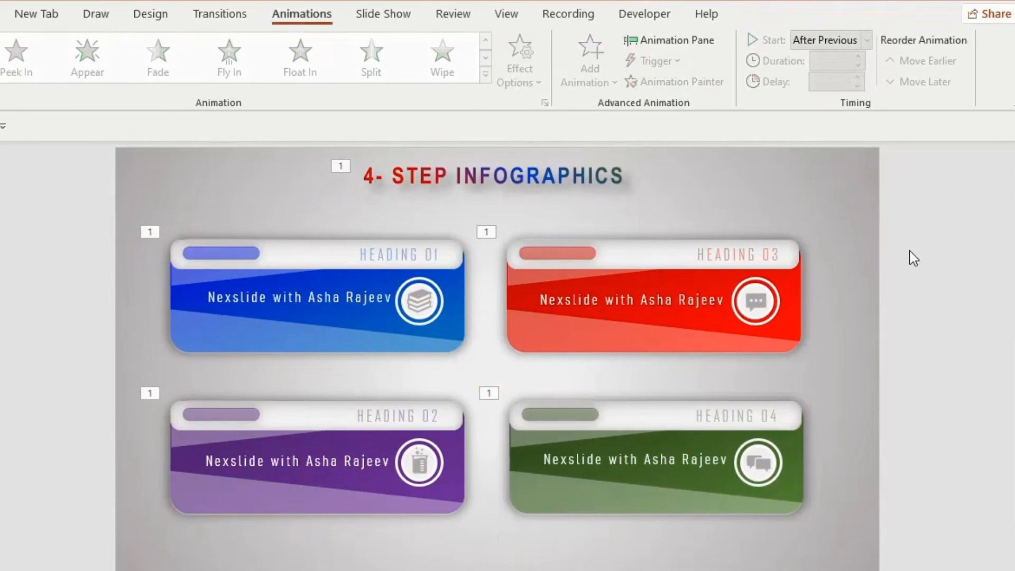
pyautogui.click(874, 558)
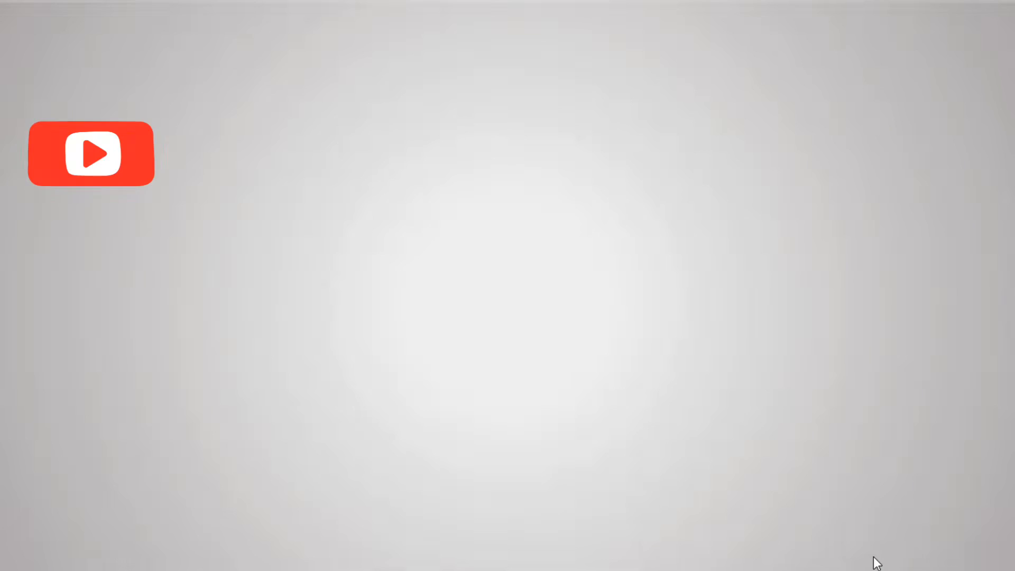